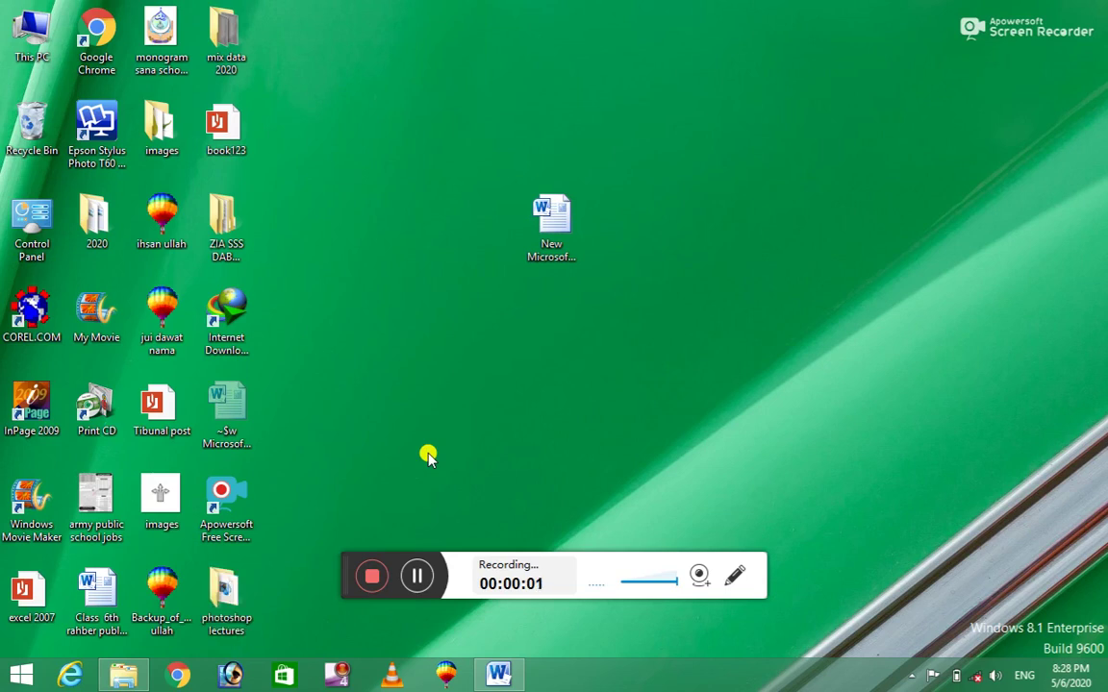
Restore the minimized 'New Microsoft Word Document' window from the taskbar.
{"action": "left_click", "coordinate": [498, 673]}
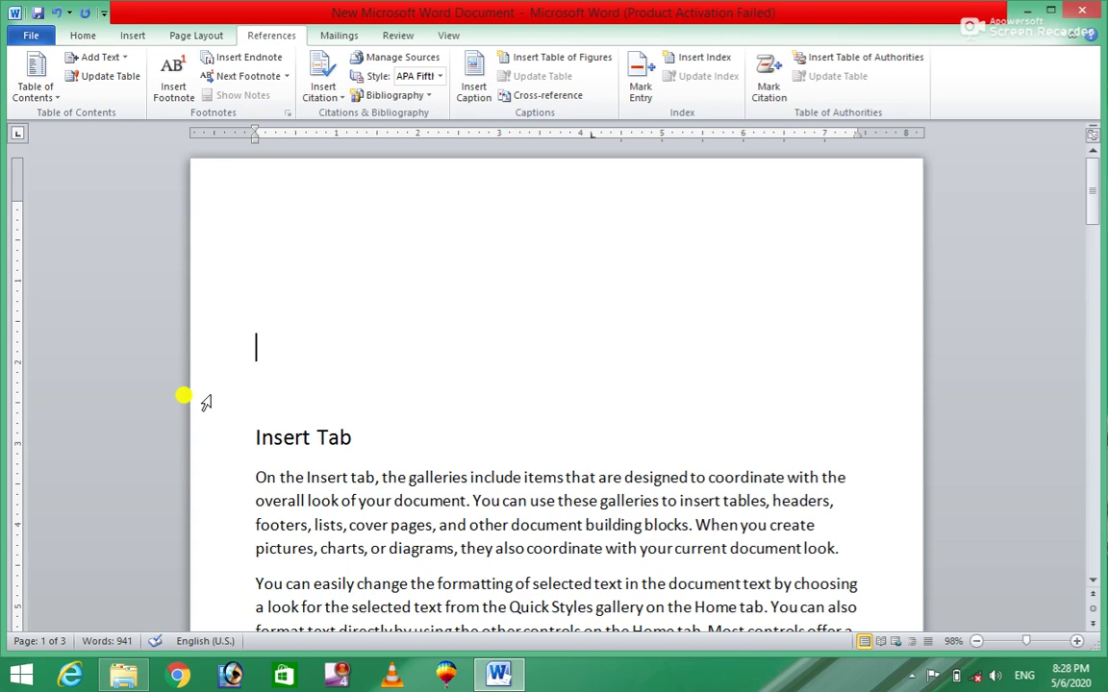
Put the cursor above the Insert Tab heading, skim the document, and show the Home ribbon.
{"action": "left_click", "coordinate": [182, 396]}
{"action": "mouse_move", "coordinate": [1091, 173]}
{"action": "left_mouse_down"}
{"action": "mouse_move", "coordinate": [1102, 450]}
{"action": "mouse_move", "coordinate": [1096, 174]}
{"action": "left_mouse_up"}
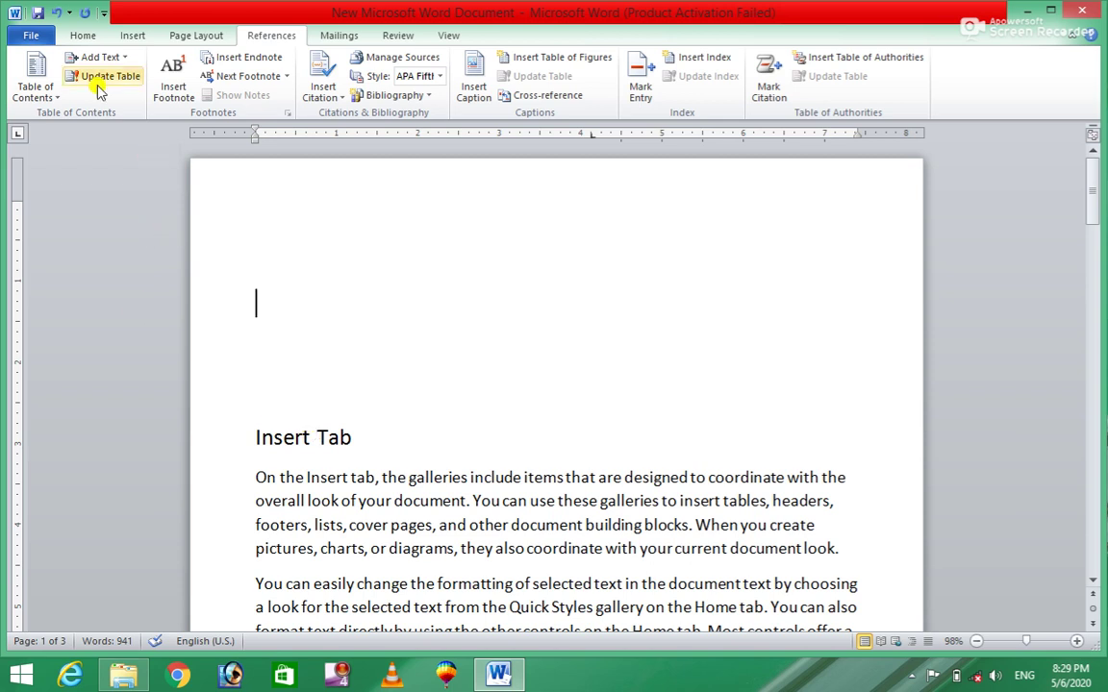
{"action": "left_click", "coordinate": [83, 35]}
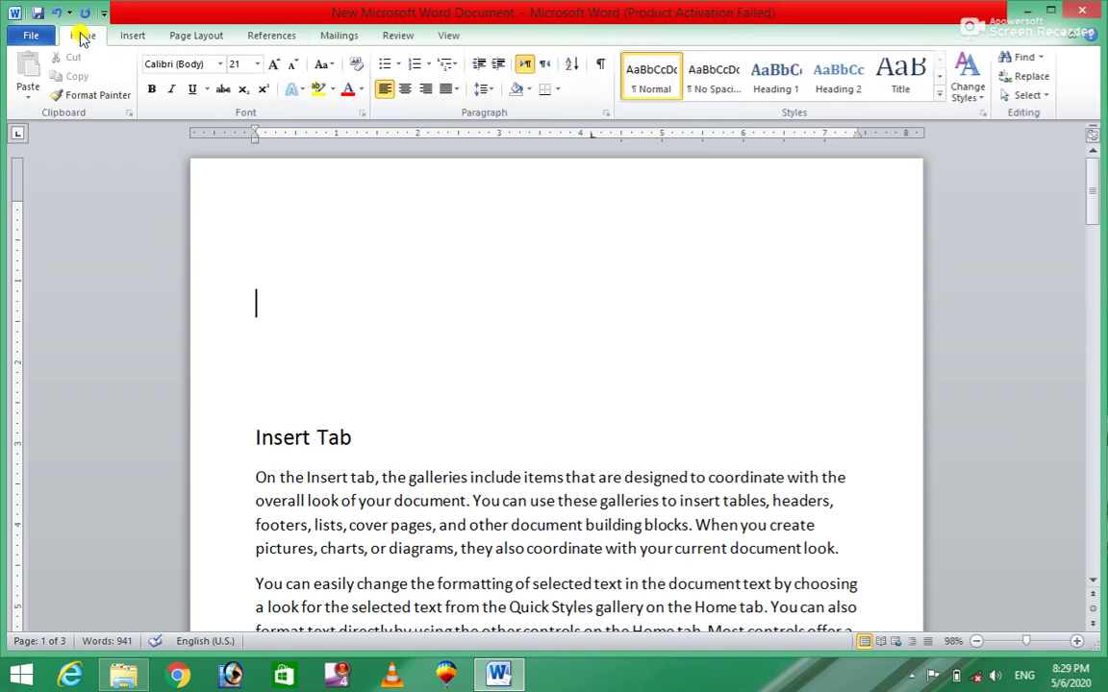
Apply Heading 1 to the Insert Tab heading and enlarge it to size 23.
{"action": "left_click", "coordinate": [353, 438]}
{"action": "left_click_drag", "start_coordinate": [352, 437], "coordinate": [251, 423]}
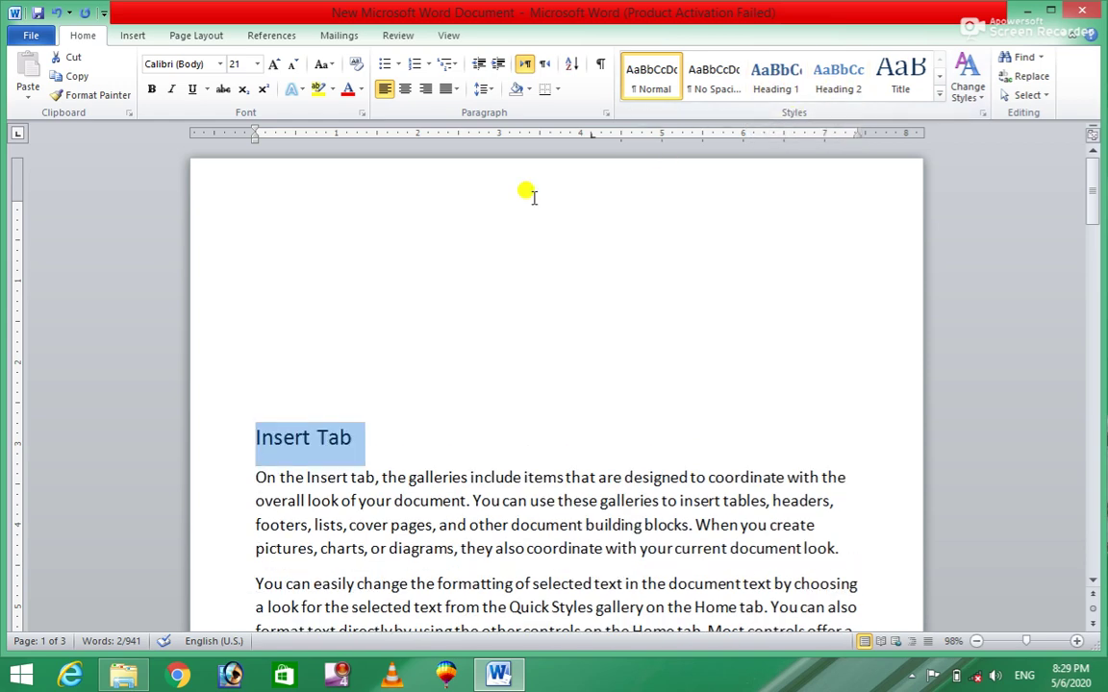
{"action": "left_click", "coordinate": [783, 87]}
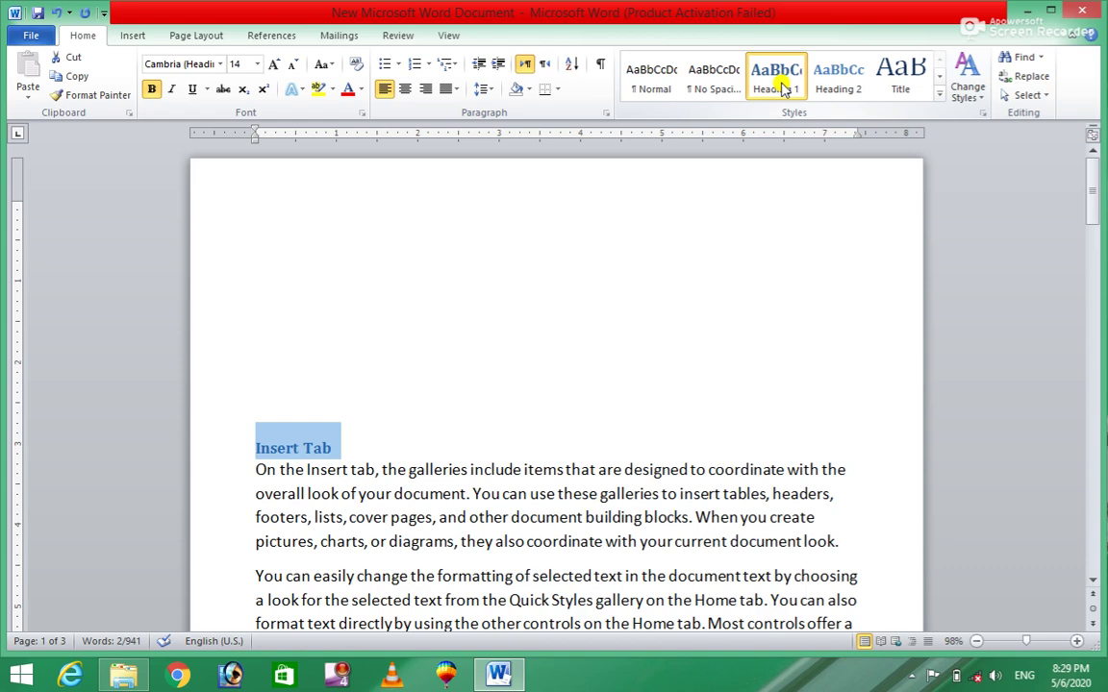
{"action": "key", "text": "ctrl+shift+period"}
{"action": "key", "text": "ctrl+shift+period"}
{"action": "key", "text": "ctrl+shift+period"}
{"action": "key", "text": "ctrl+shift+period"}
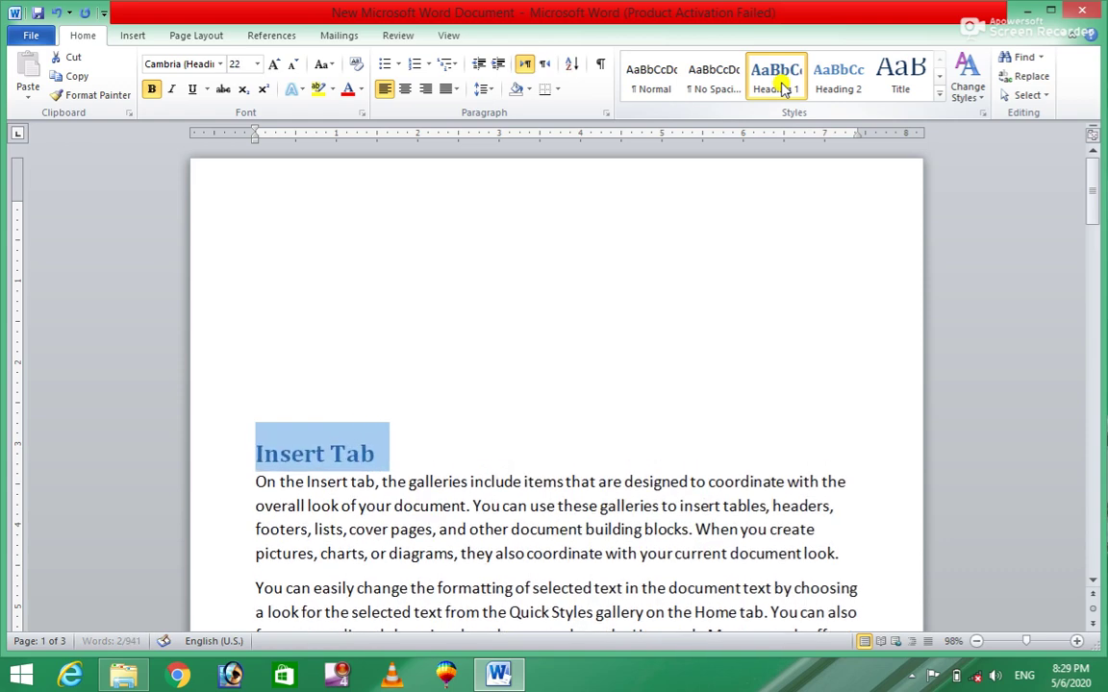
{"action": "key", "text": "ctrl+bracketright"}
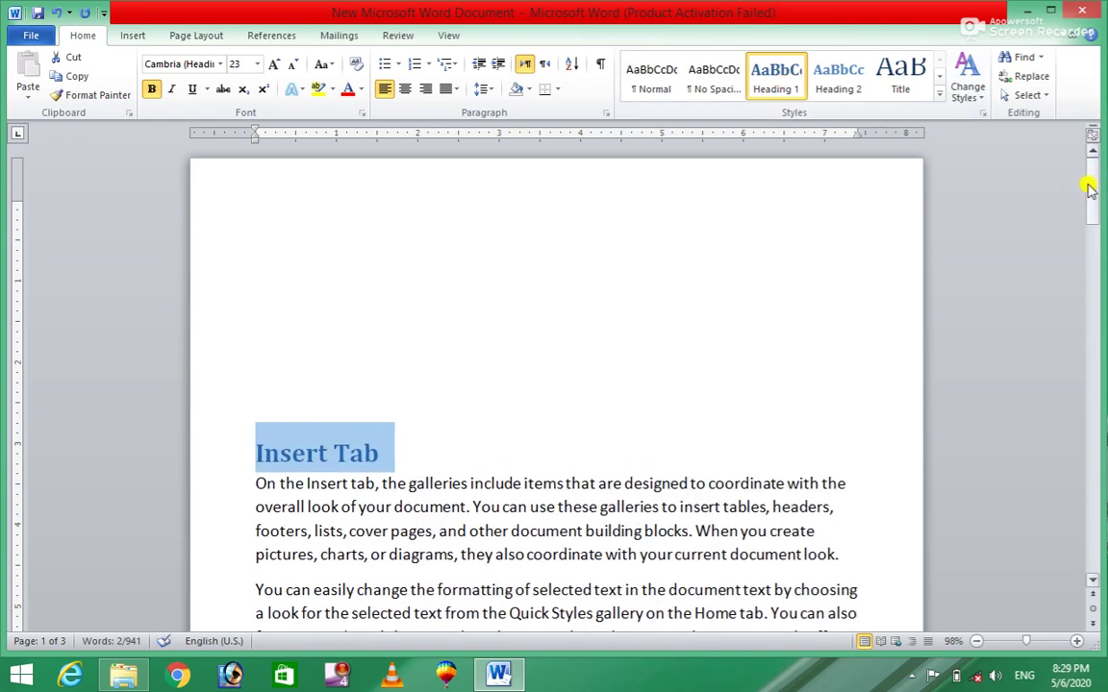
Apply Heading 1 to the Insert Tab Manu and Insert Tab Tool headings.
{"action": "left_click_drag", "start_coordinate": [1090, 190], "coordinate": [1089, 255]}
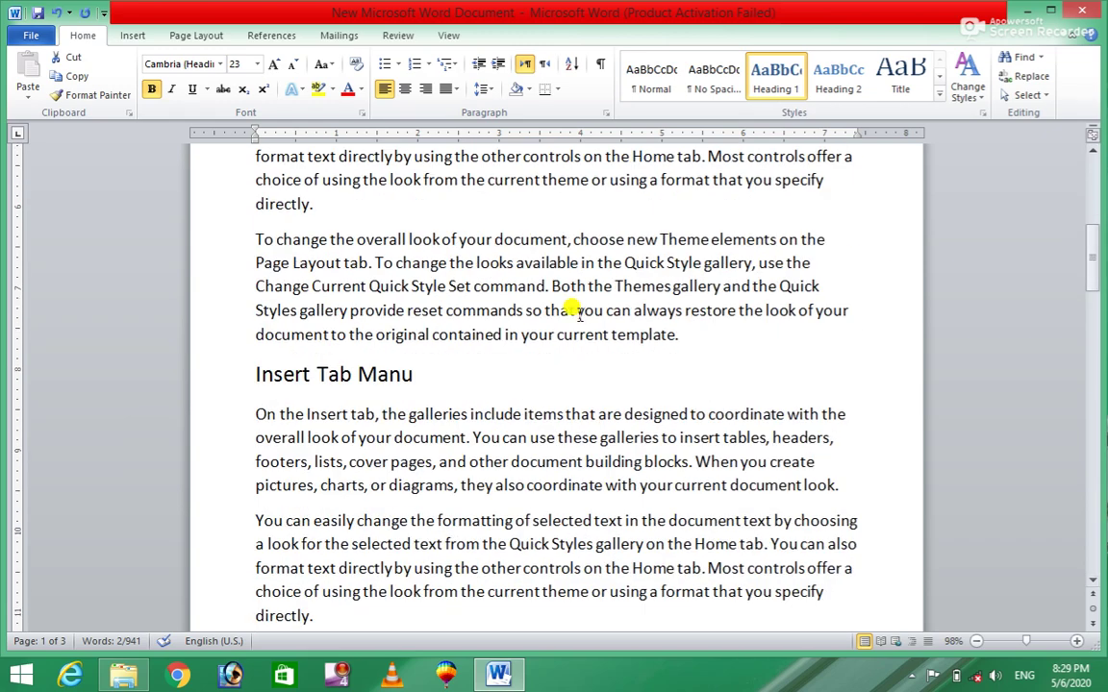
{"action": "left_click_drag", "start_coordinate": [409, 375], "coordinate": [227, 373]}
{"action": "key", "text": "ctrl+shift+n"}
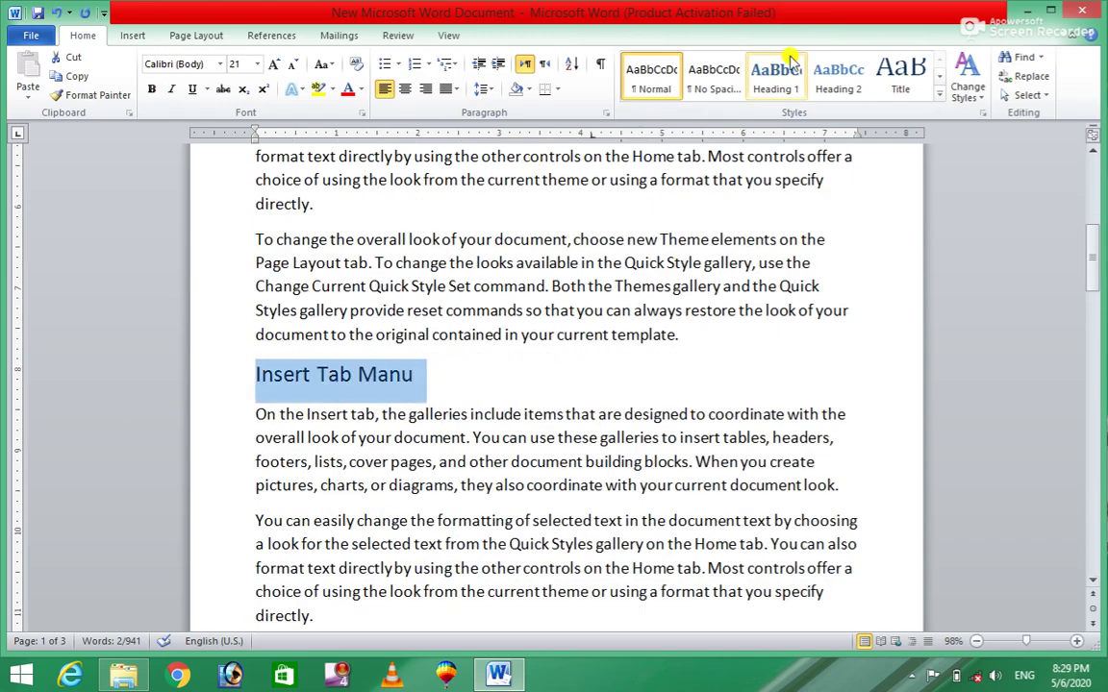
{"action": "left_click", "coordinate": [779, 72]}
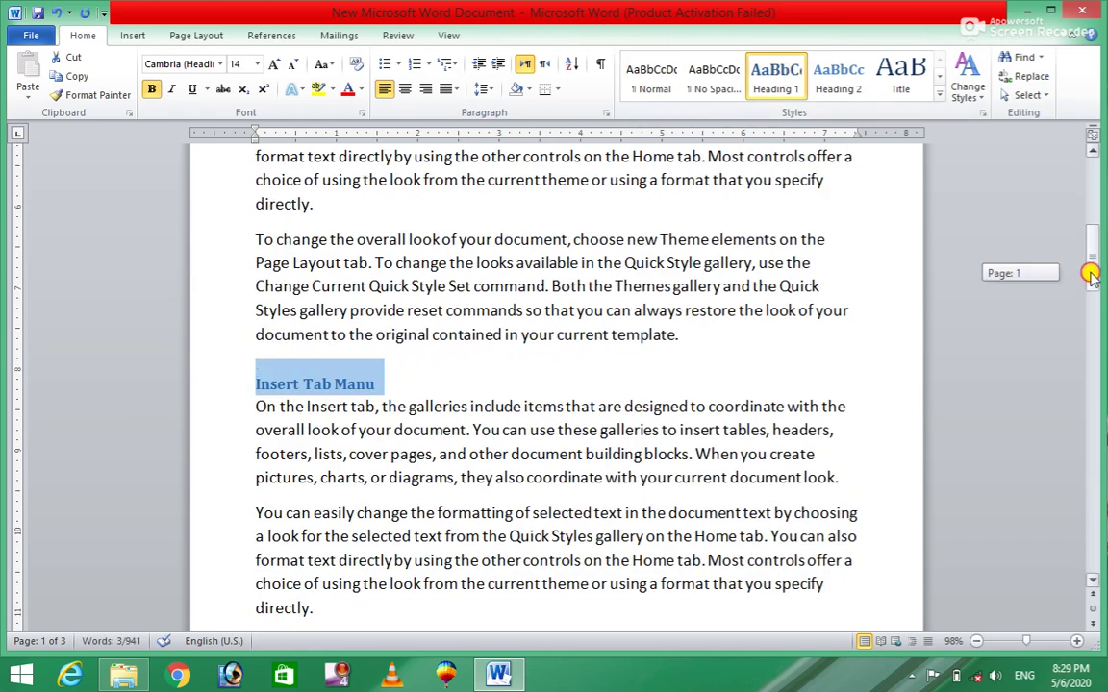
{"action": "left_click_drag", "start_coordinate": [1090, 274], "coordinate": [1091, 321]}
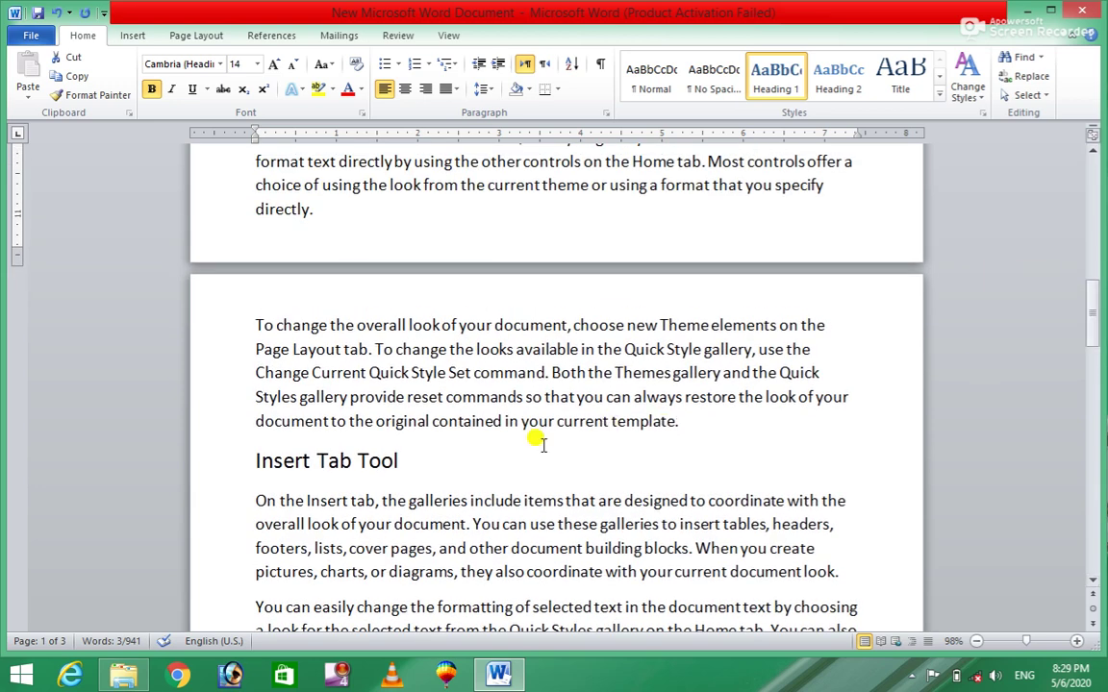
{"action": "left_click_drag", "start_coordinate": [409, 461], "coordinate": [228, 450]}
{"action": "key", "text": "ctrl+shift+n"}
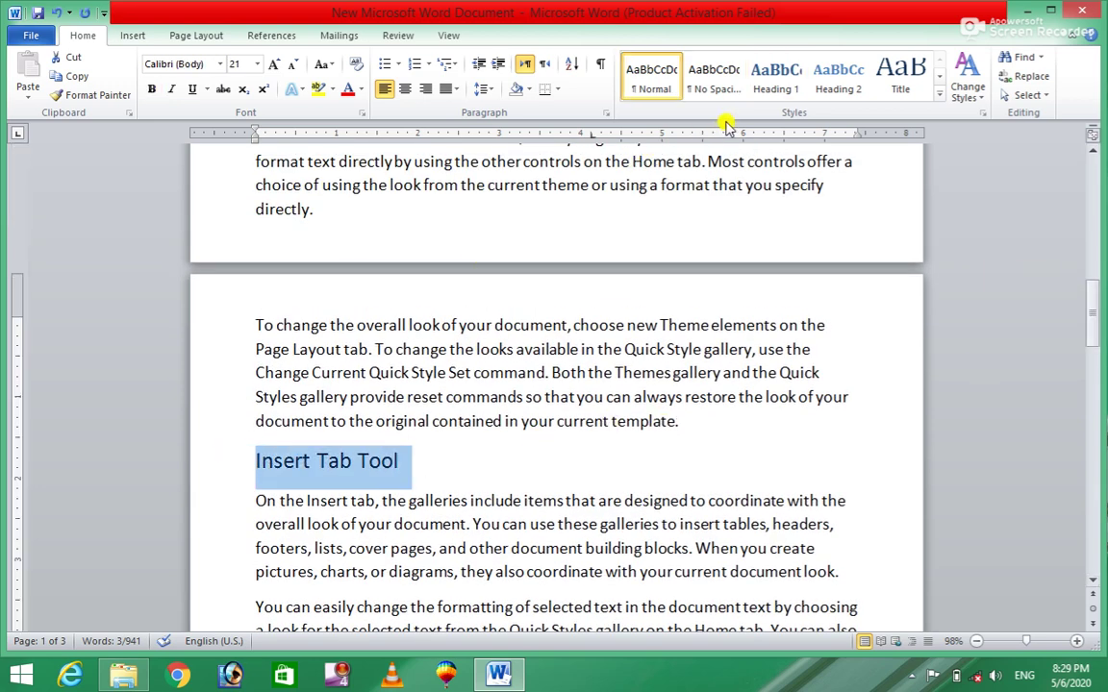
{"action": "left_click", "coordinate": [777, 75]}
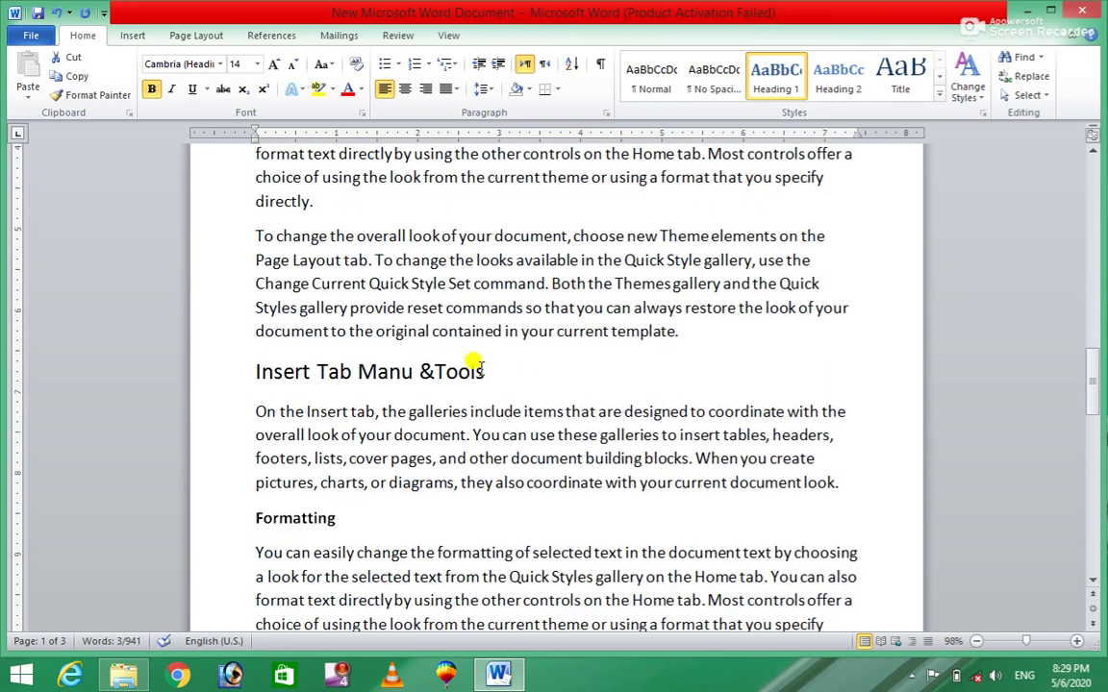
Apply Heading 1 to 'Insert Tab Manu &Tools' and scroll back to the top of page 1.
{"action": "left_click_drag", "start_coordinate": [476, 370], "coordinate": [240, 365]}
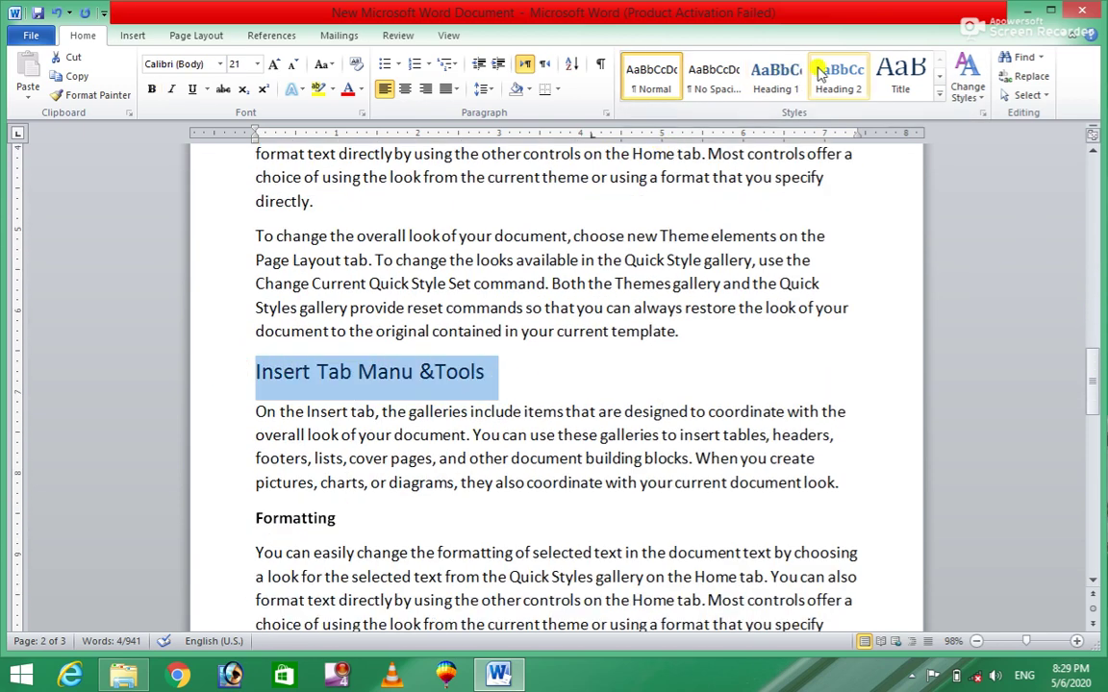
{"action": "left_click", "coordinate": [776, 75]}
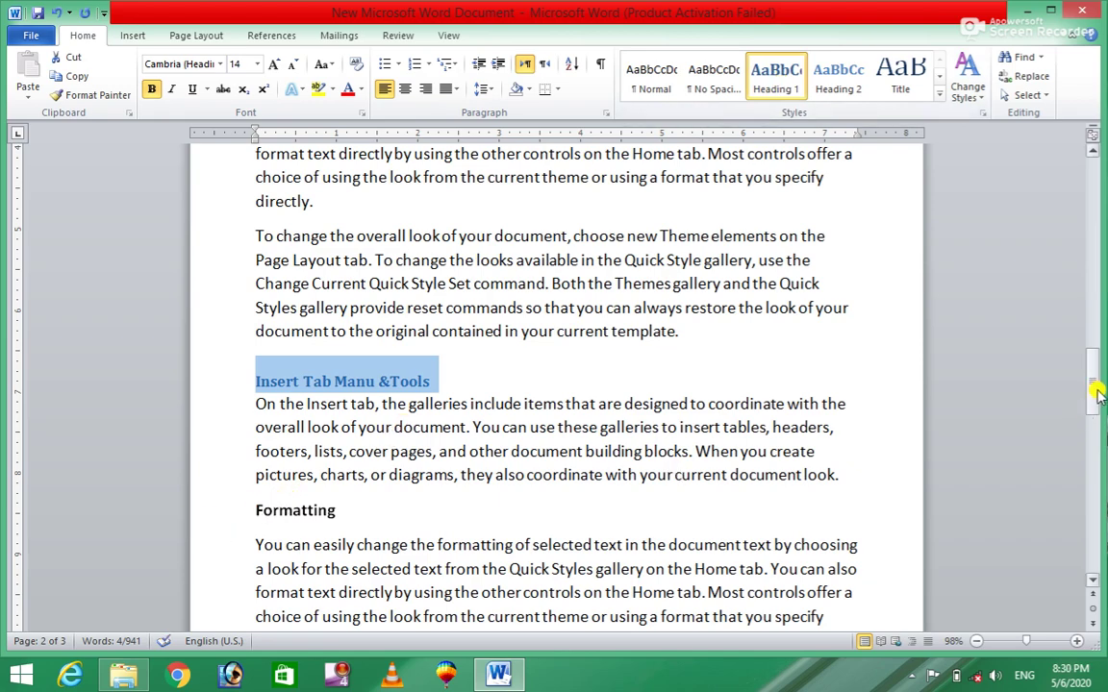
{"action": "mouse_move", "coordinate": [1094, 385]}
{"action": "left_mouse_down"}
{"action": "mouse_move", "coordinate": [1099, 469]}
{"action": "mouse_move", "coordinate": [1103, 327]}
{"action": "mouse_move", "coordinate": [1103, 375]}
{"action": "left_mouse_up"}
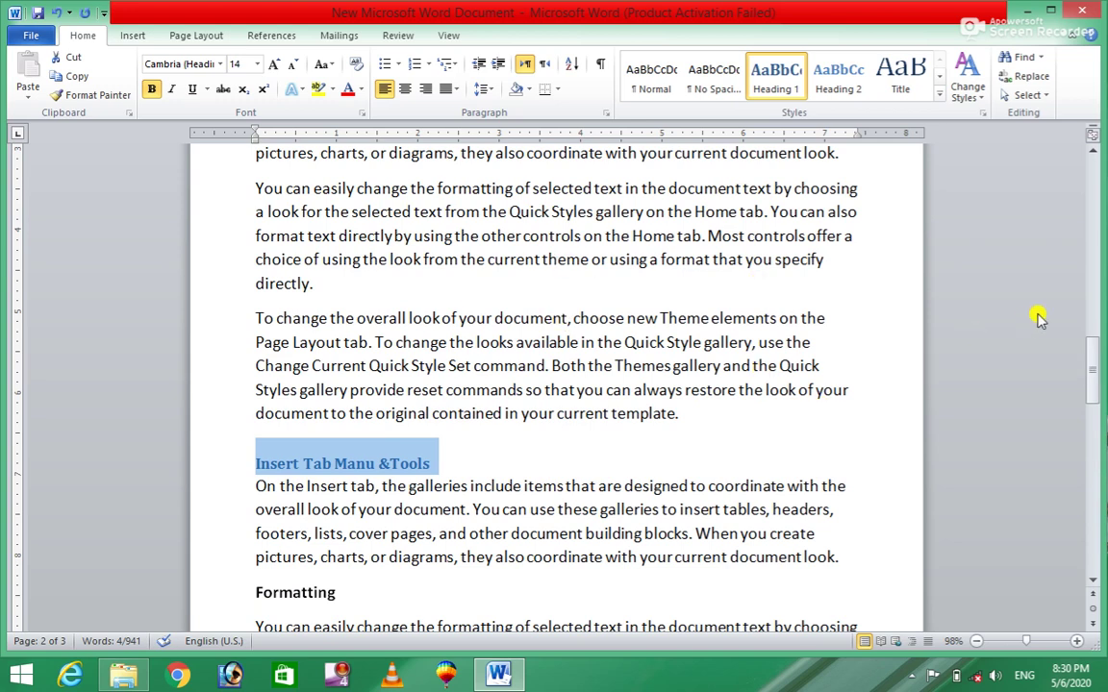
{"action": "left_click_drag", "start_coordinate": [1099, 371], "coordinate": [1099, 219]}
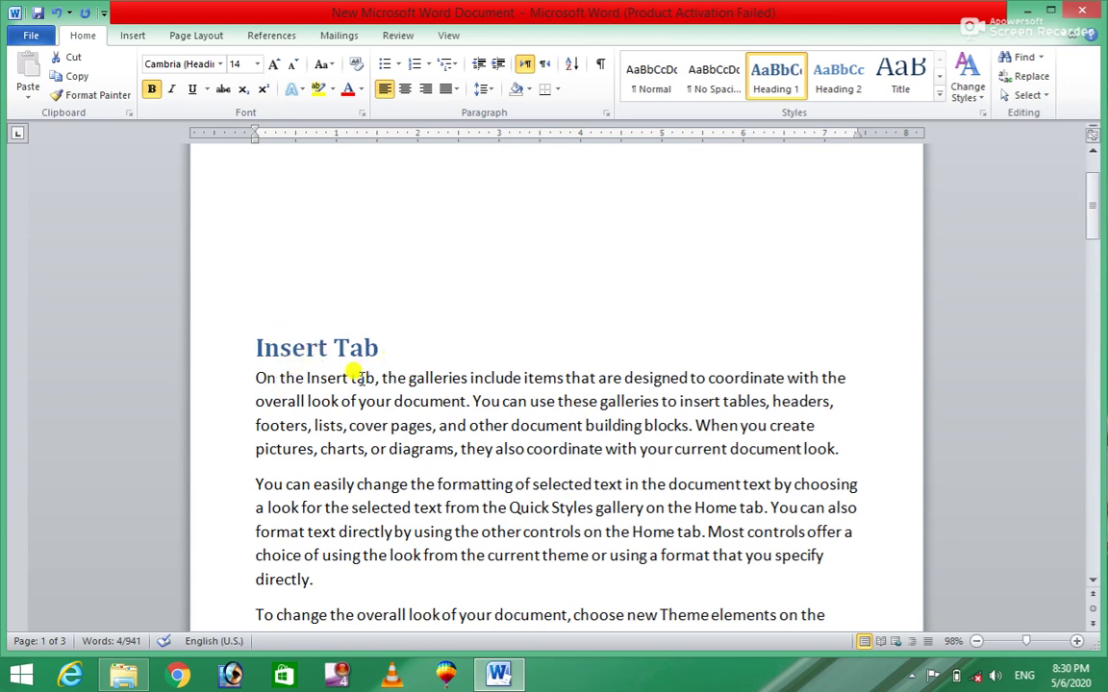
Insert Automatic Table 1 from the References tab at the top of page 1.
{"action": "left_click", "coordinate": [270, 36]}
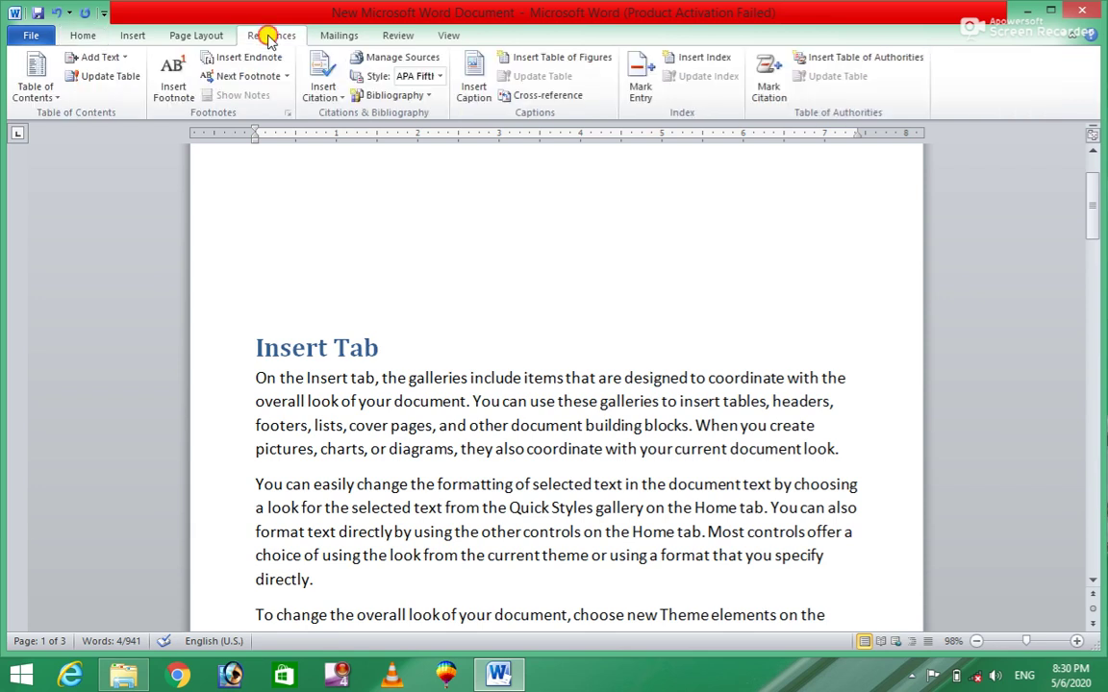
{"action": "left_click", "coordinate": [258, 275]}
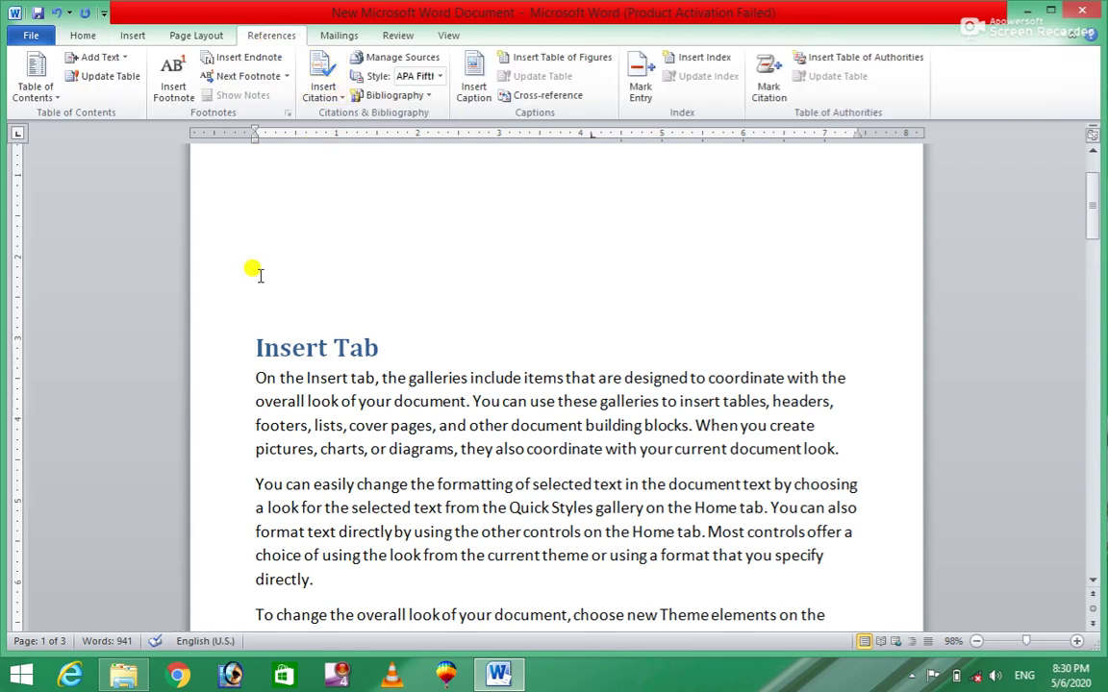
{"action": "left_click", "coordinate": [33, 81]}
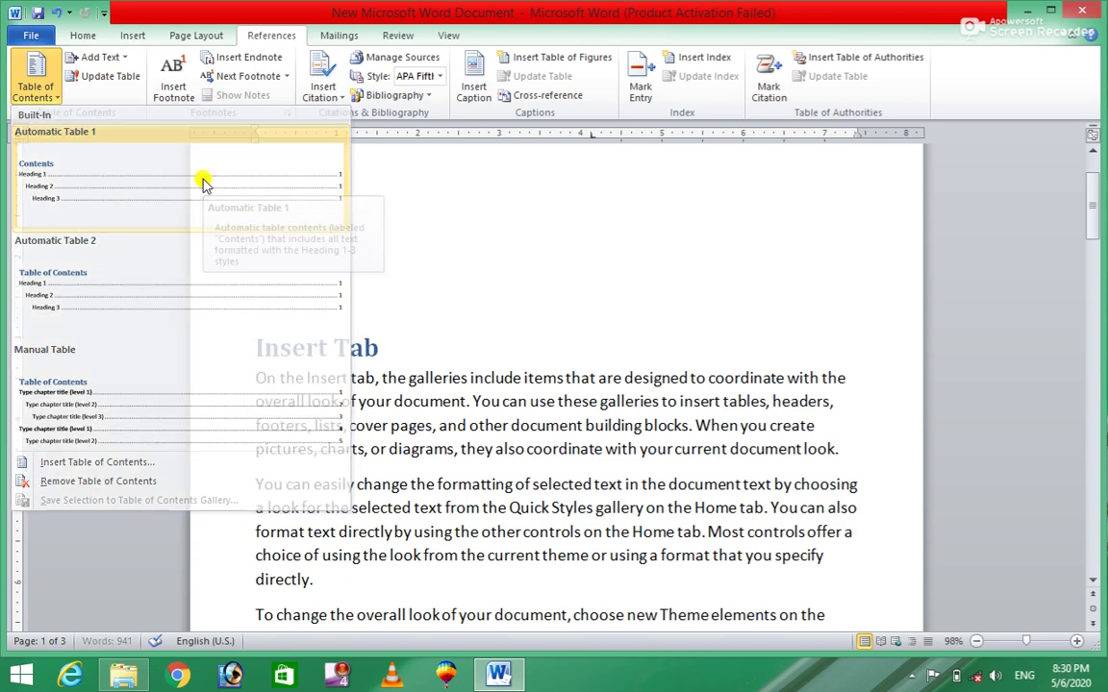
{"action": "left_click", "coordinate": [203, 182]}
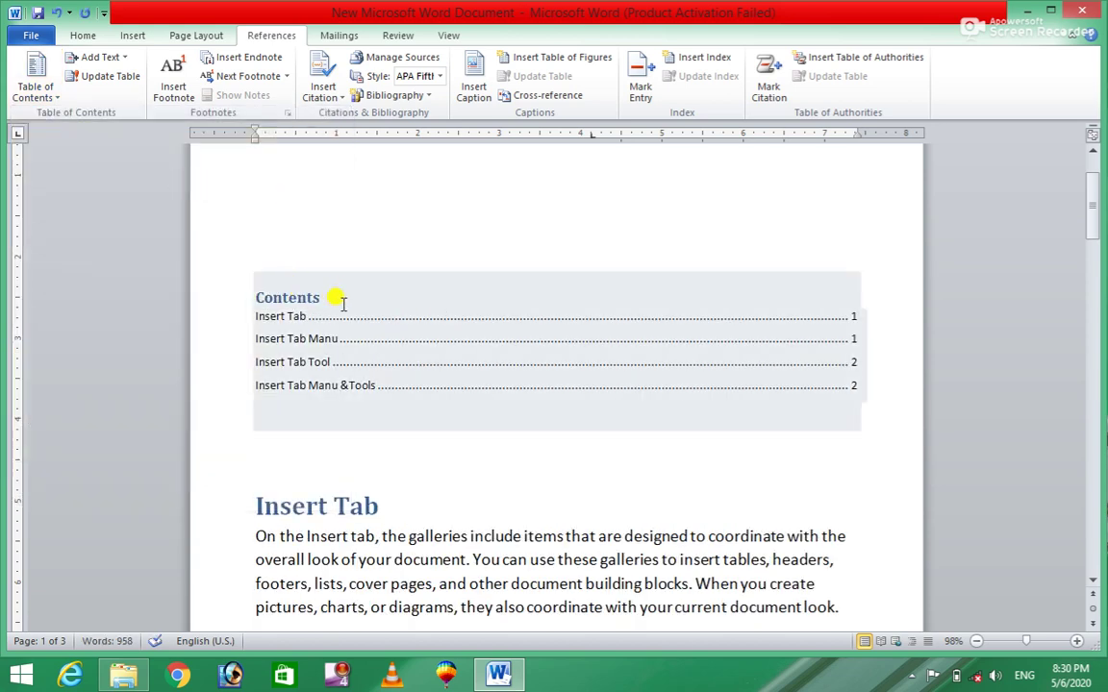
Follow the Contents link for Insert Tab Manu &Tools to its section on page 2.
{"action": "left_click", "coordinate": [330, 299]}
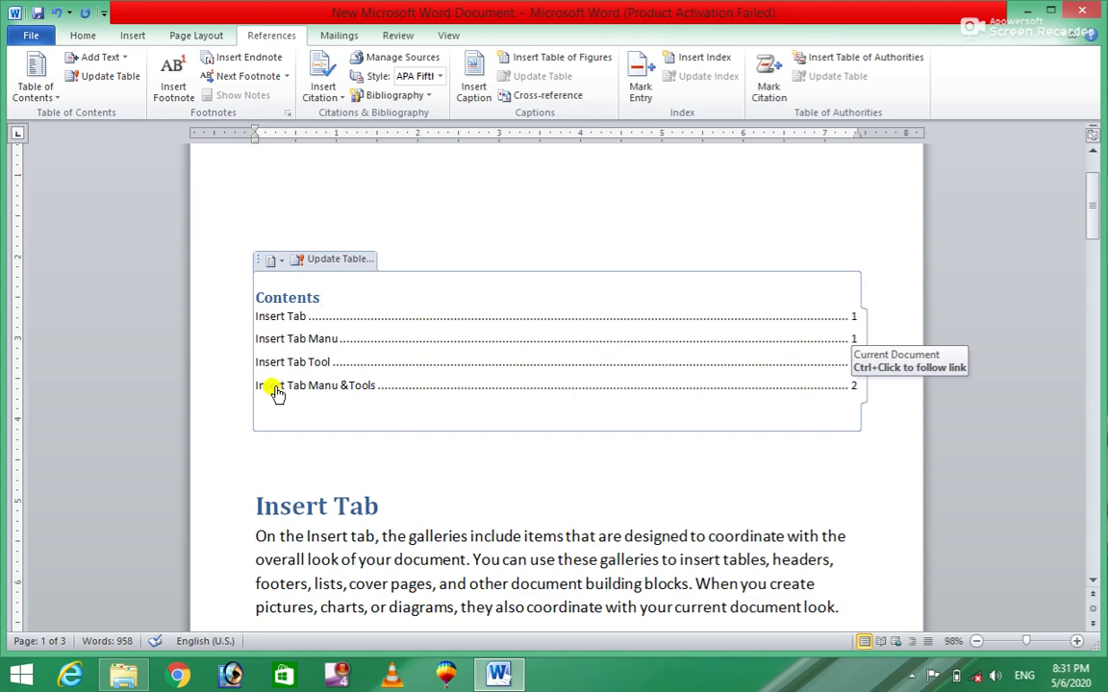
{"action": "left_click", "coordinate": [277, 389], "text": "ctrl"}
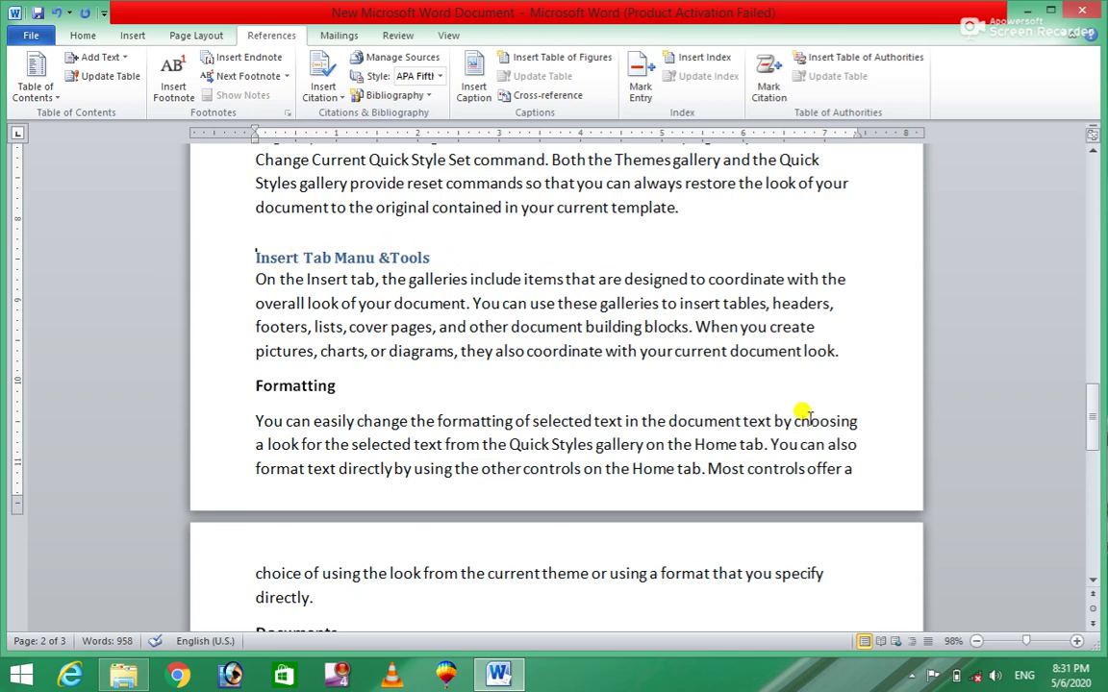
Scroll back up to page 1 and place the cursor in the Contents table.
{"action": "left_click_drag", "start_coordinate": [1094, 430], "coordinate": [1089, 202]}
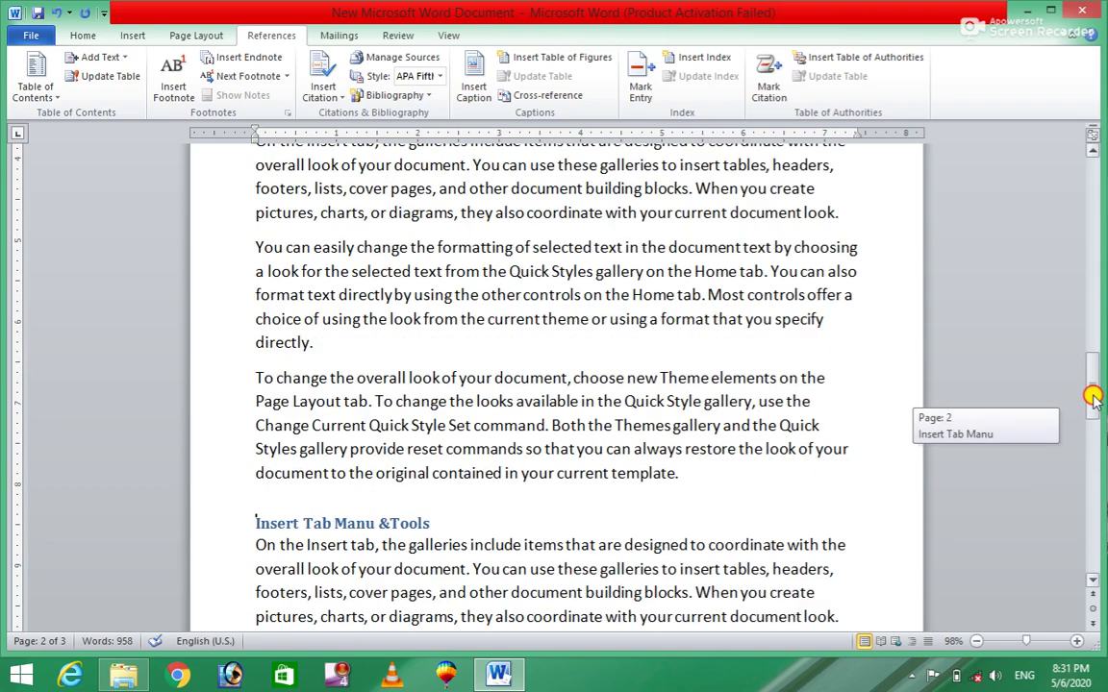
{"action": "left_click", "coordinate": [740, 444]}
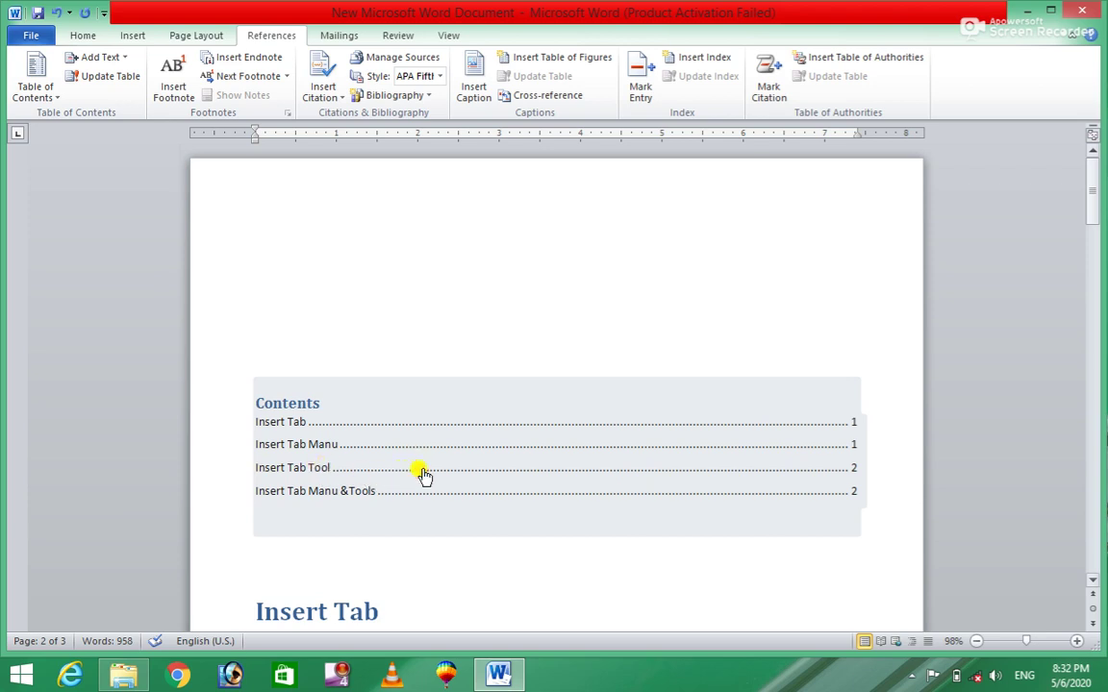
Jump via the Contents entry to Insert Tab Tool, then select the Formatting line on page 2.
{"action": "left_click", "coordinate": [424, 473], "text": "ctrl"}
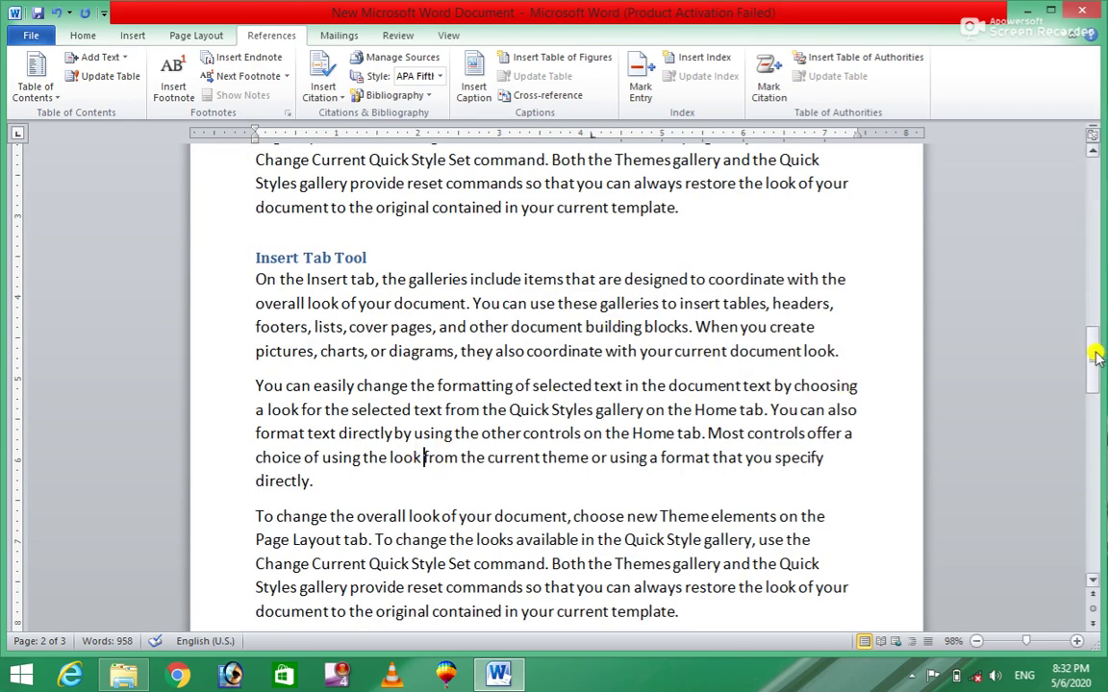
{"action": "left_click_drag", "start_coordinate": [1094, 358], "coordinate": [1094, 164]}
{"action": "mouse_move", "coordinate": [1105, 382]}
{"action": "left_mouse_down"}
{"action": "mouse_move", "coordinate": [541, 489]}
{"action": "mouse_move", "coordinate": [1101, 359]}
{"action": "left_mouse_up"}
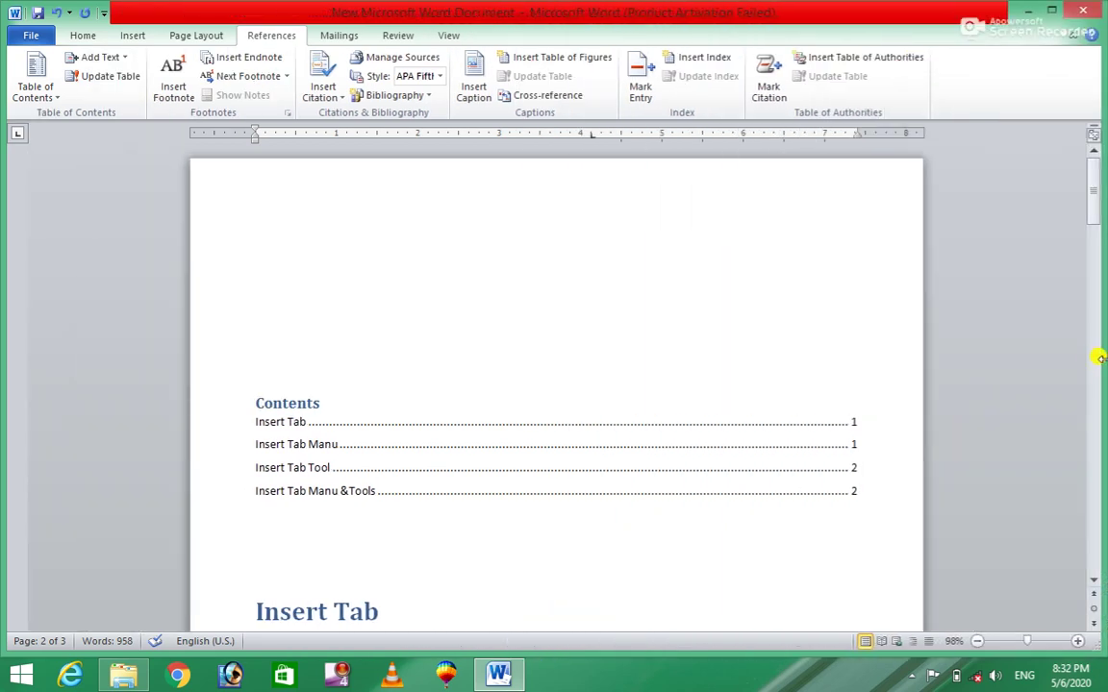
{"action": "left_click", "coordinate": [485, 519]}
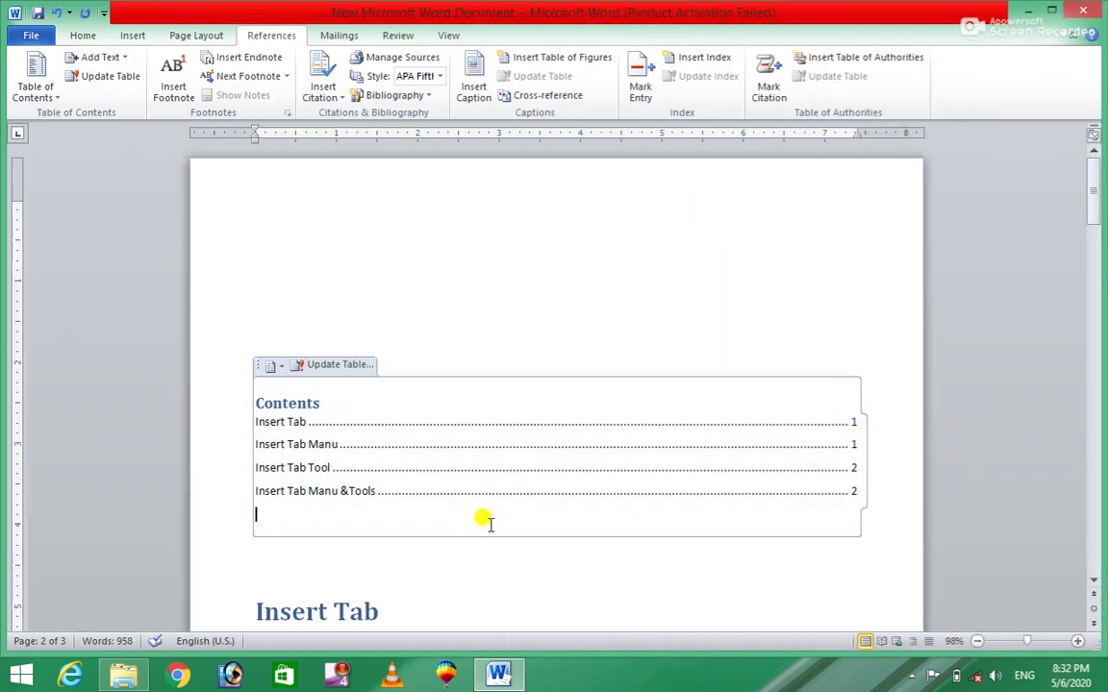
{"action": "left_click", "coordinate": [498, 580]}
{"action": "left_click", "coordinate": [485, 498]}
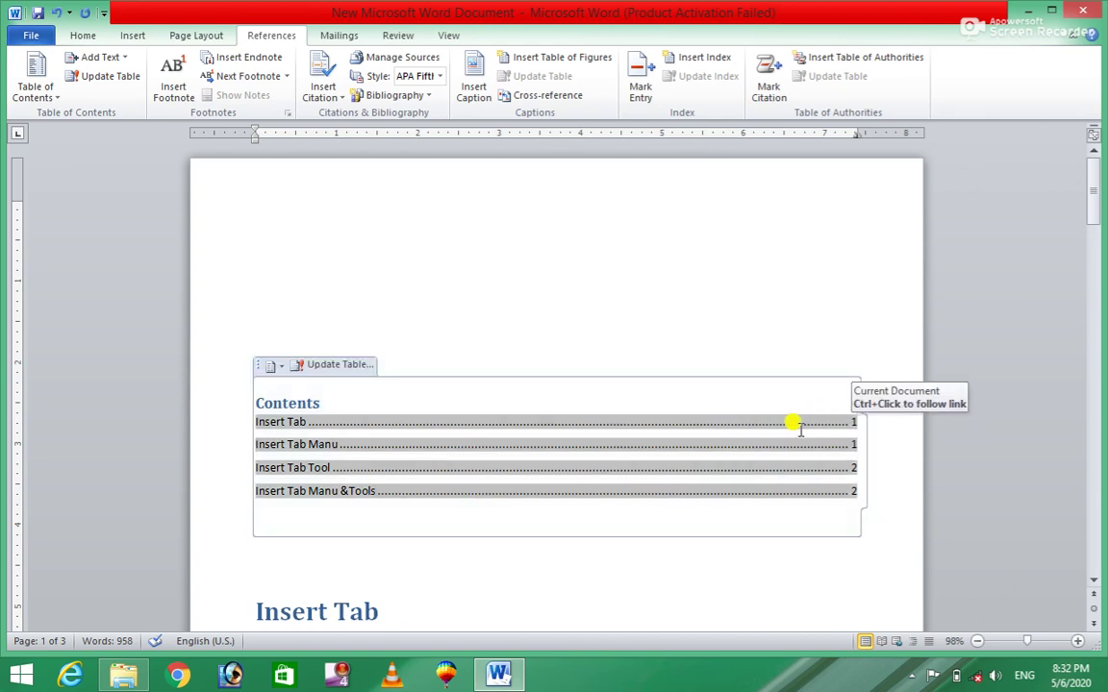
{"action": "left_click", "coordinate": [295, 473], "text": "ctrl"}
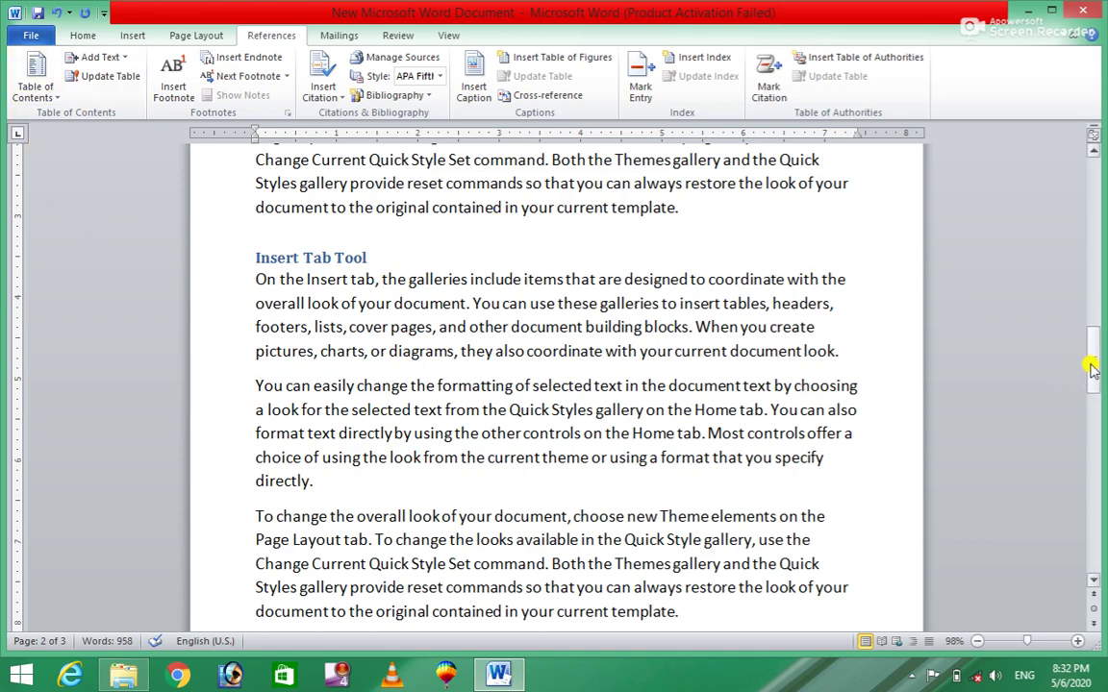
{"action": "left_click_drag", "start_coordinate": [1094, 368], "coordinate": [1098, 417]}
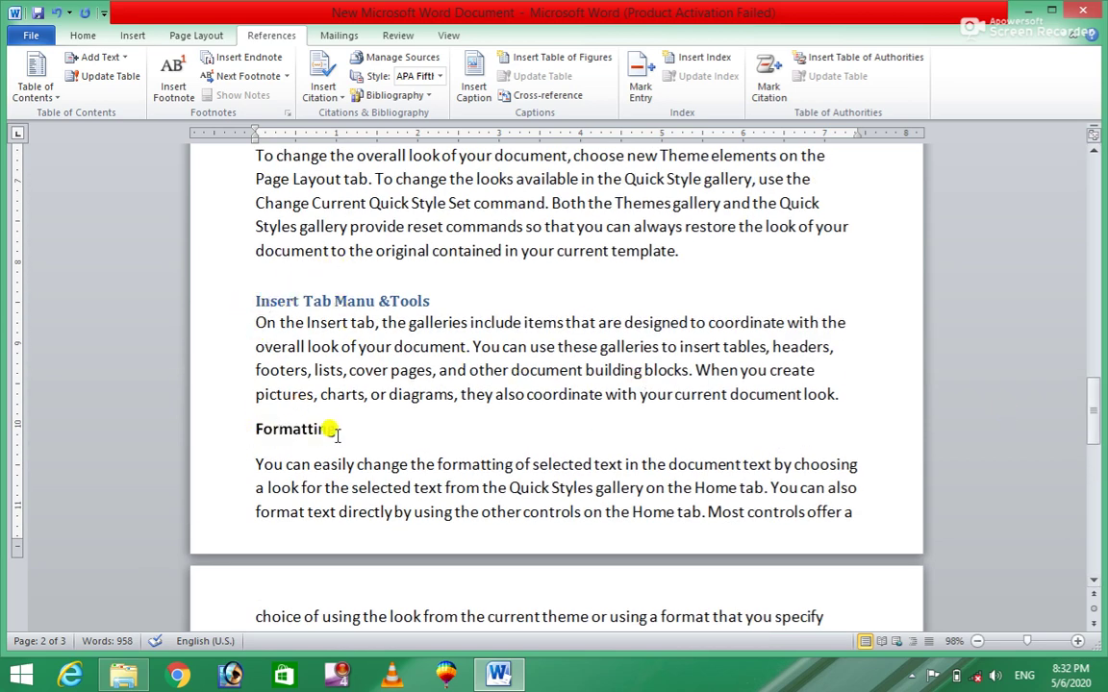
{"action": "left_click_drag", "start_coordinate": [338, 431], "coordinate": [240, 422]}
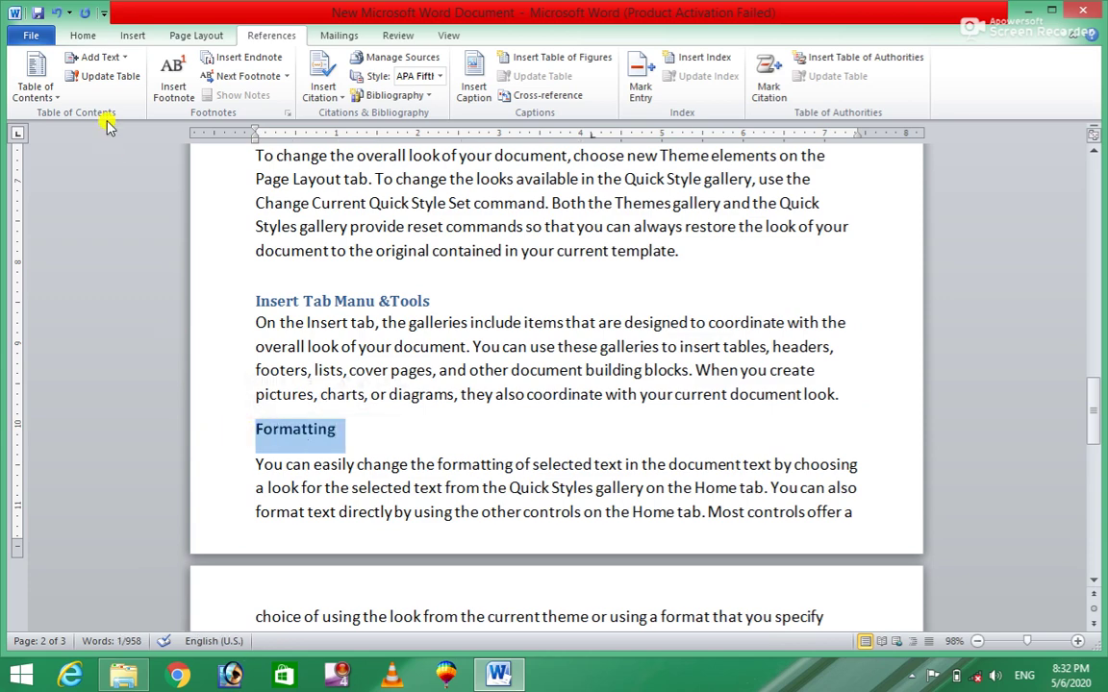
Apply Heading 2 to the Formatting, Documents and Insert Tab lines, then return to page 1.
{"action": "left_click", "coordinate": [82, 35]}
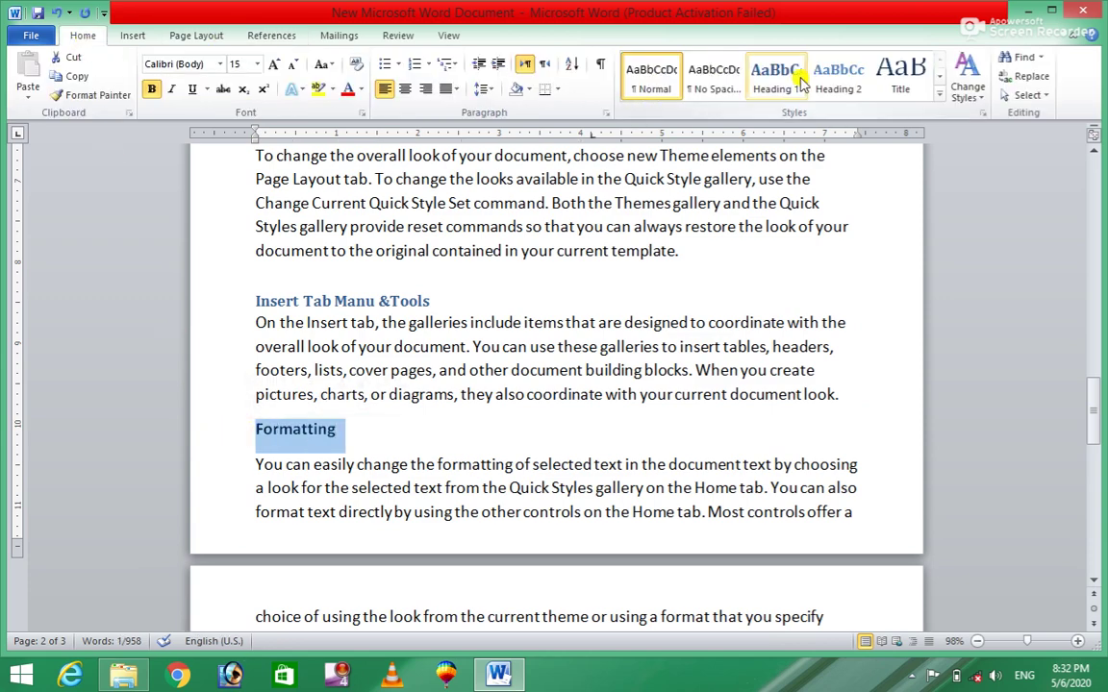
{"action": "left_click", "coordinate": [846, 94]}
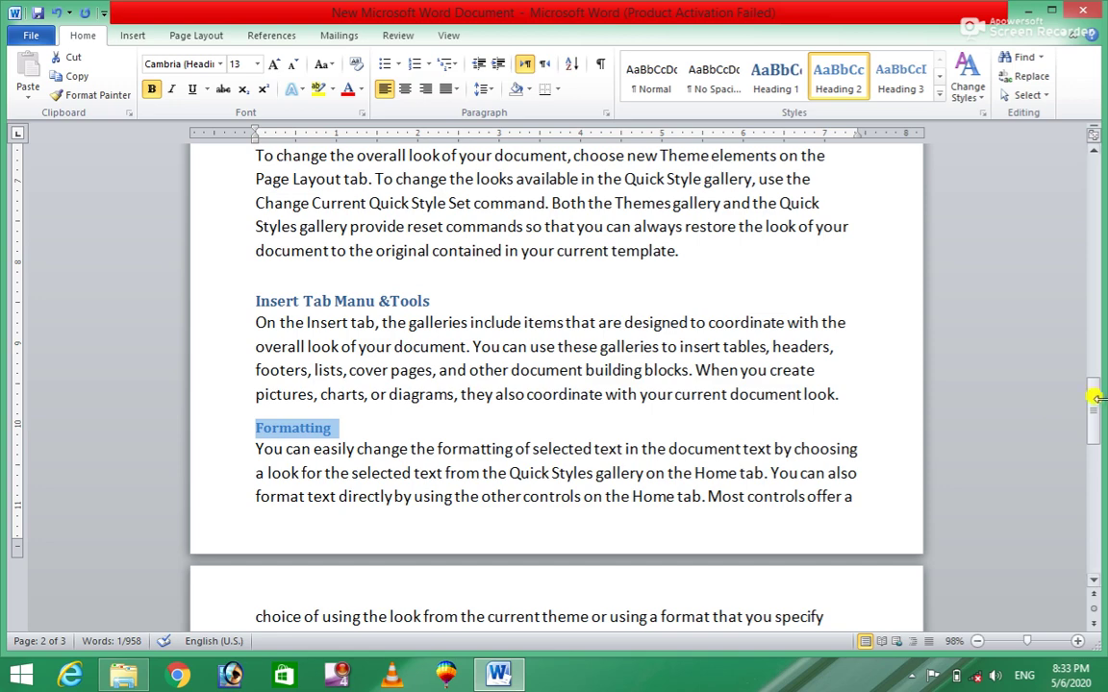
{"action": "left_click_drag", "start_coordinate": [1097, 409], "coordinate": [1096, 442]}
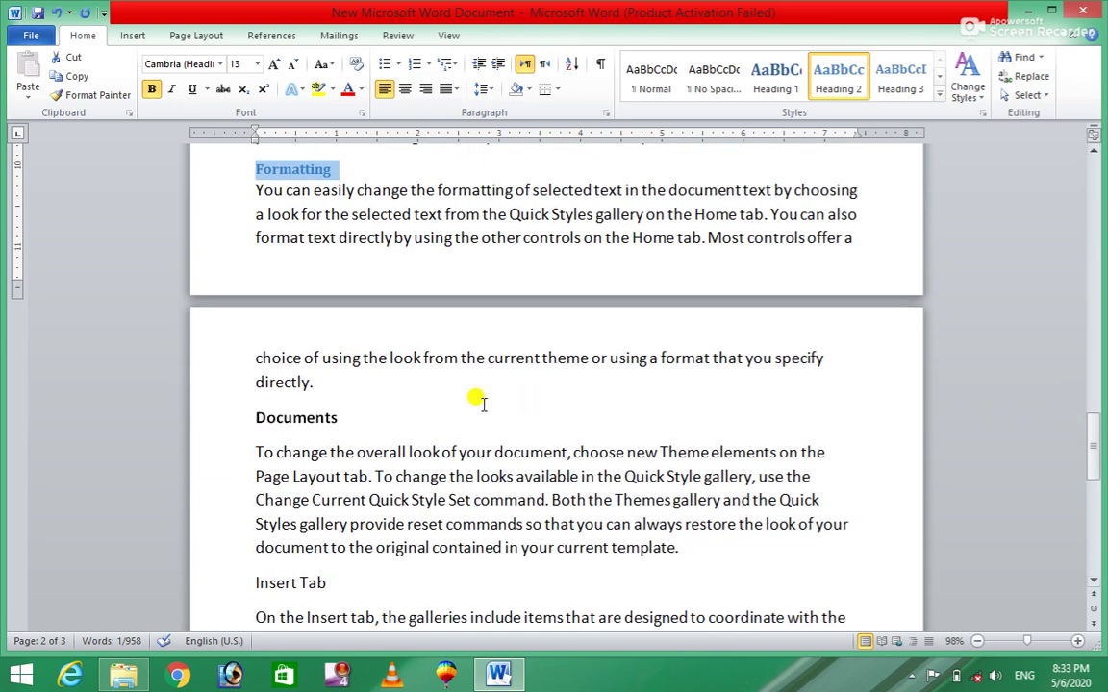
{"action": "left_click_drag", "start_coordinate": [346, 418], "coordinate": [208, 413]}
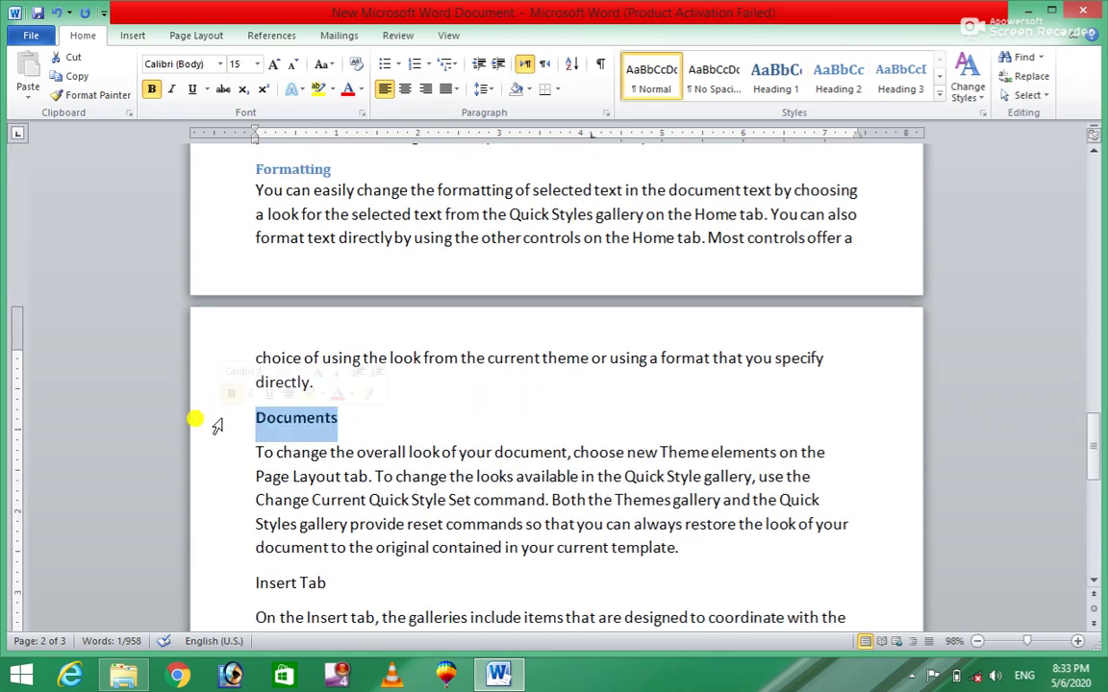
{"action": "left_click", "coordinate": [837, 81]}
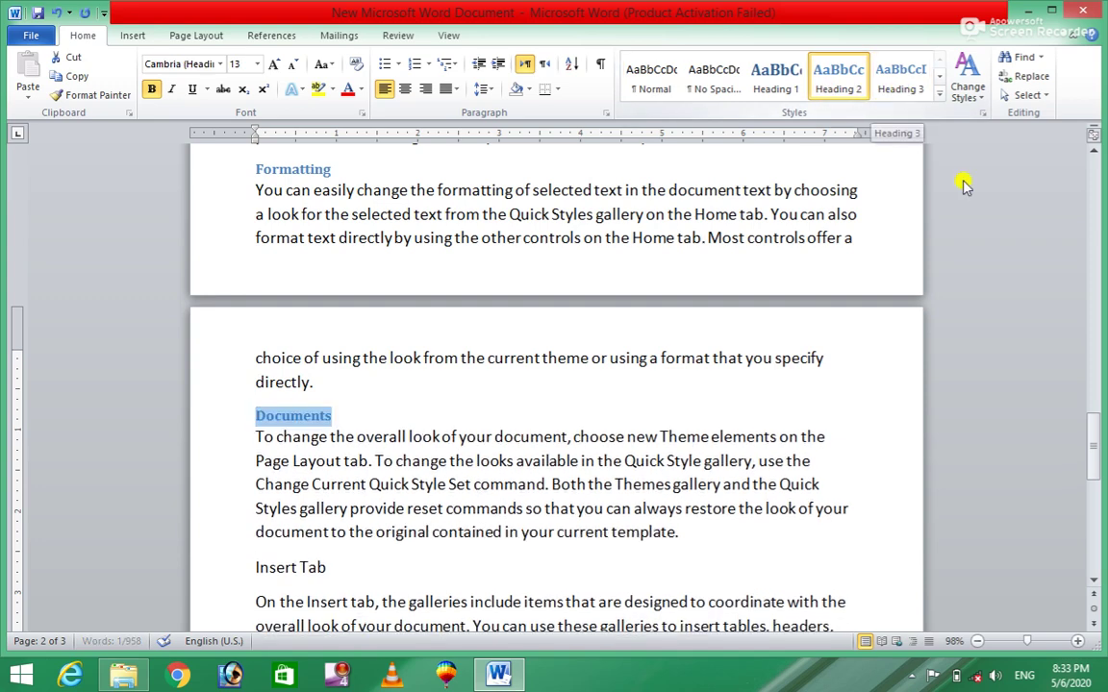
{"action": "left_click_drag", "start_coordinate": [1093, 441], "coordinate": [1096, 473]}
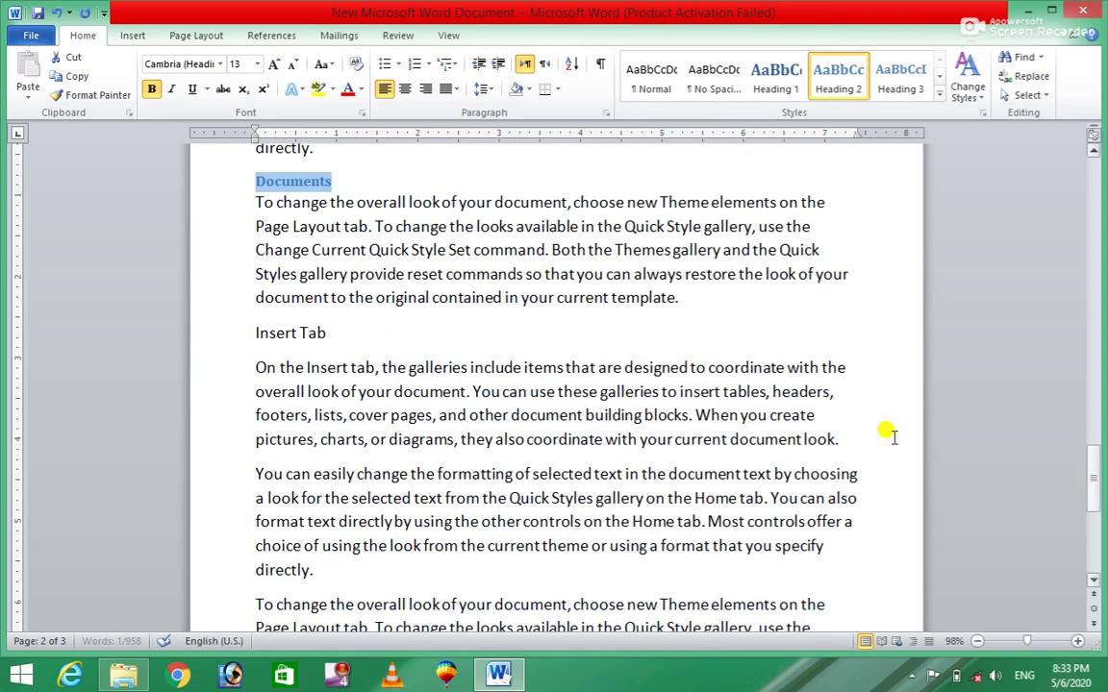
{"action": "left_click_drag", "start_coordinate": [329, 333], "coordinate": [205, 330]}
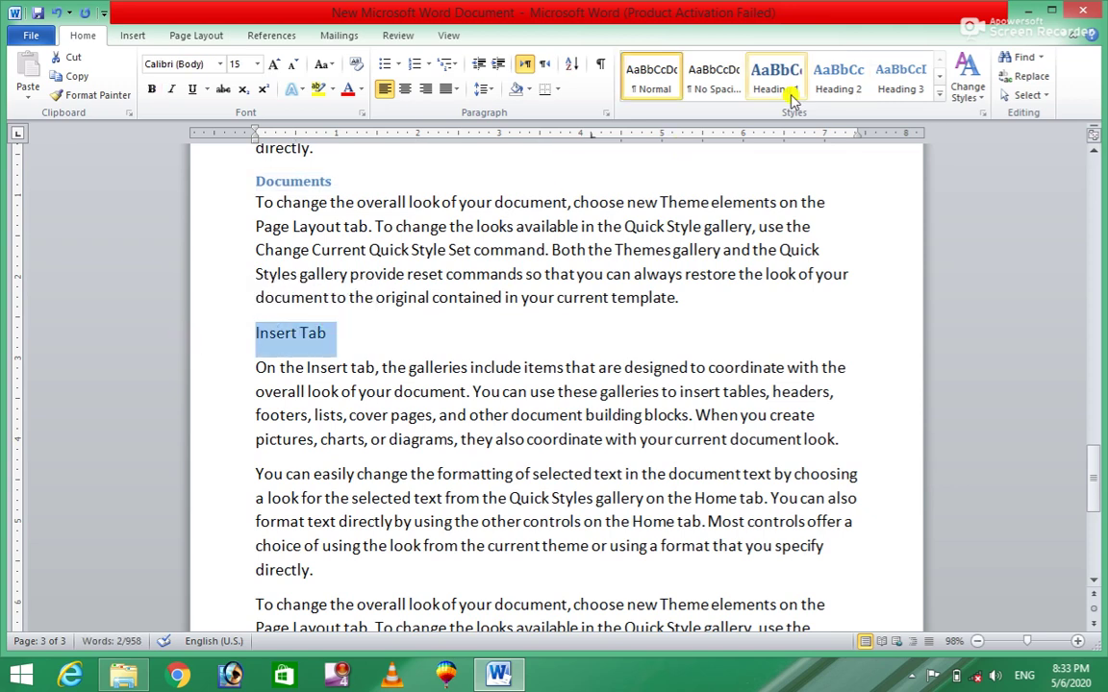
{"action": "left_click", "coordinate": [833, 77]}
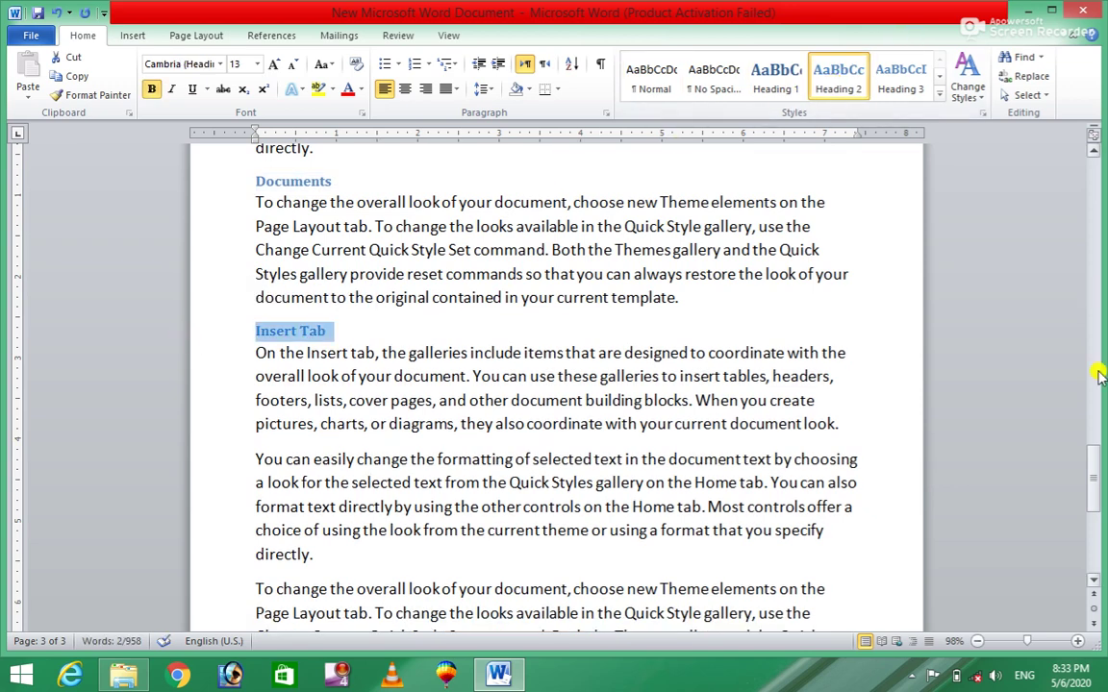
{"action": "mouse_move", "coordinate": [1093, 464]}
{"action": "left_mouse_down"}
{"action": "mouse_move", "coordinate": [1097, 524]}
{"action": "mouse_move", "coordinate": [1100, 140]}
{"action": "left_mouse_up"}
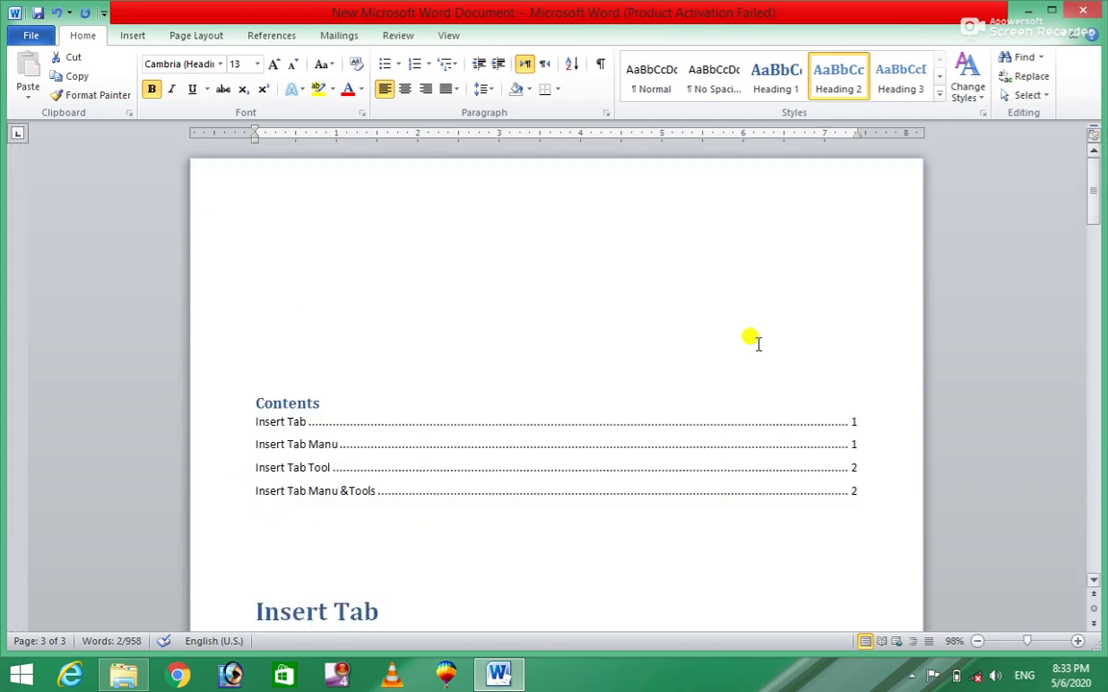
From the References tab, start updating the Contents table to bring up the Update Table of Contents dialog.
{"action": "left_click", "coordinate": [625, 447]}
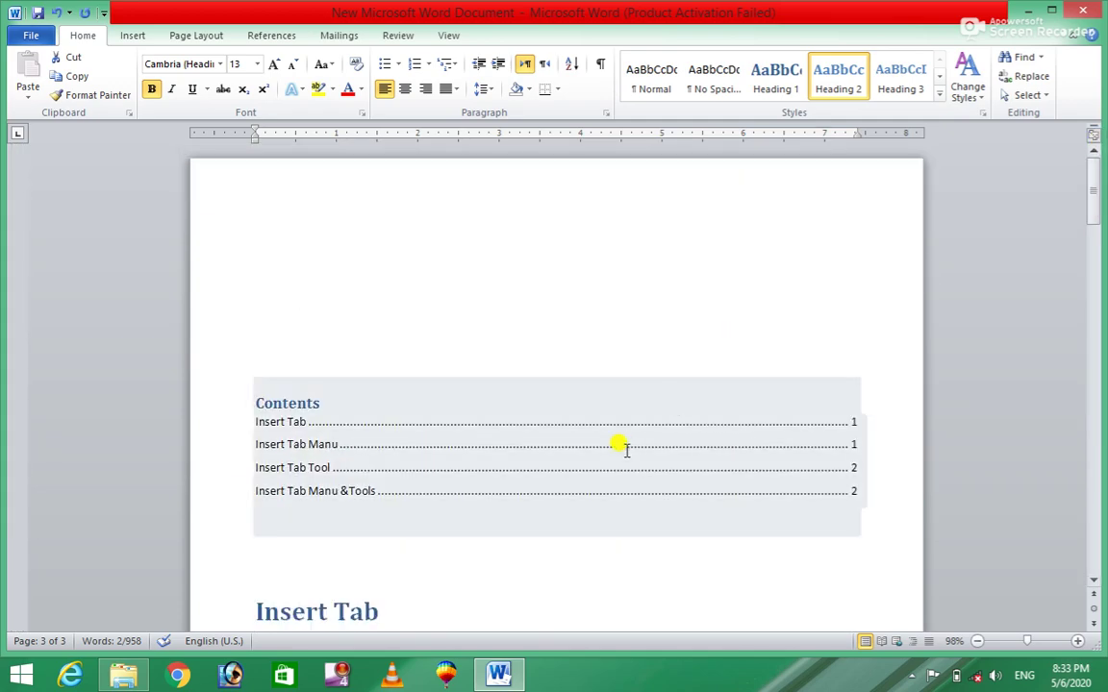
{"action": "left_click", "coordinate": [861, 520]}
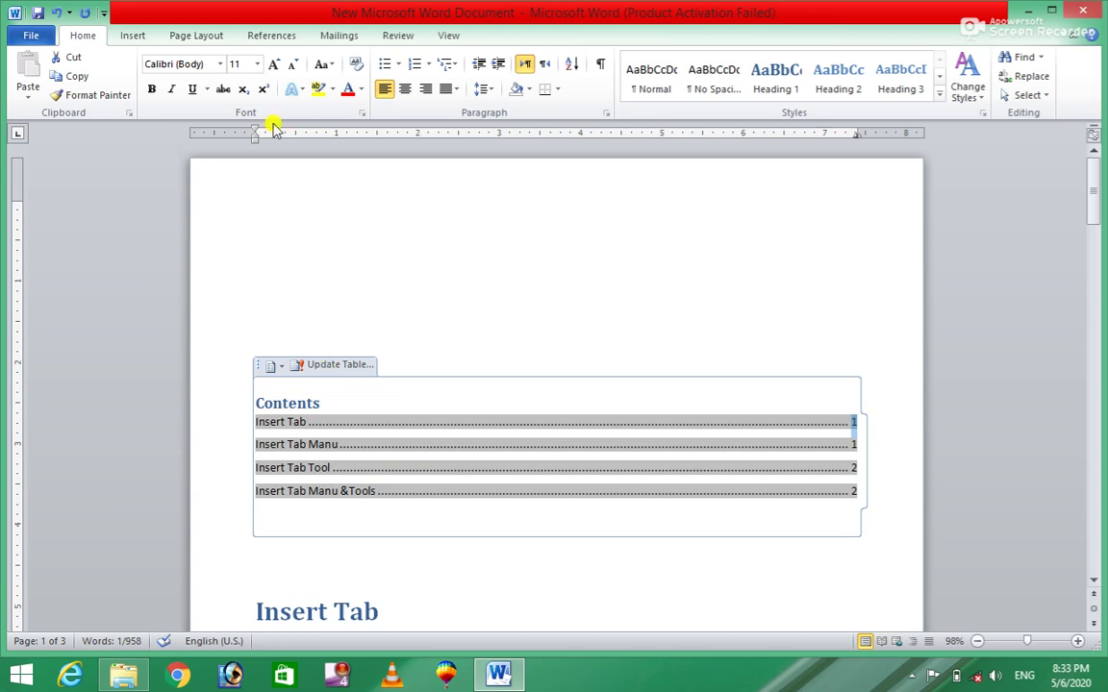
{"action": "left_click", "coordinate": [272, 35]}
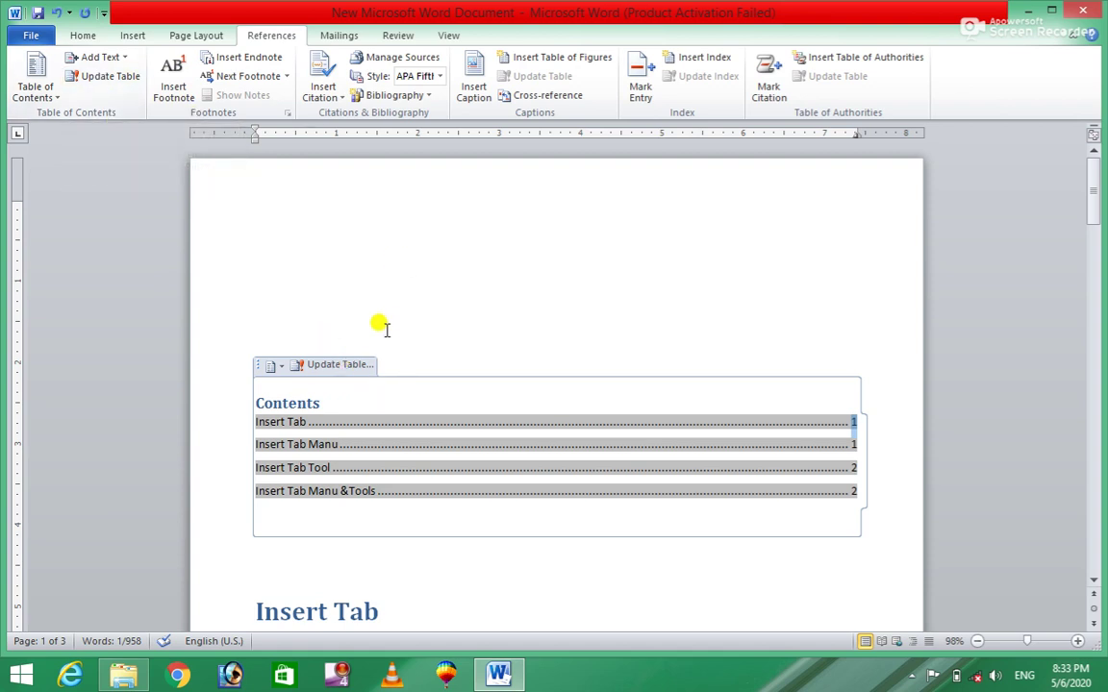
{"action": "left_click", "coordinate": [339, 370]}
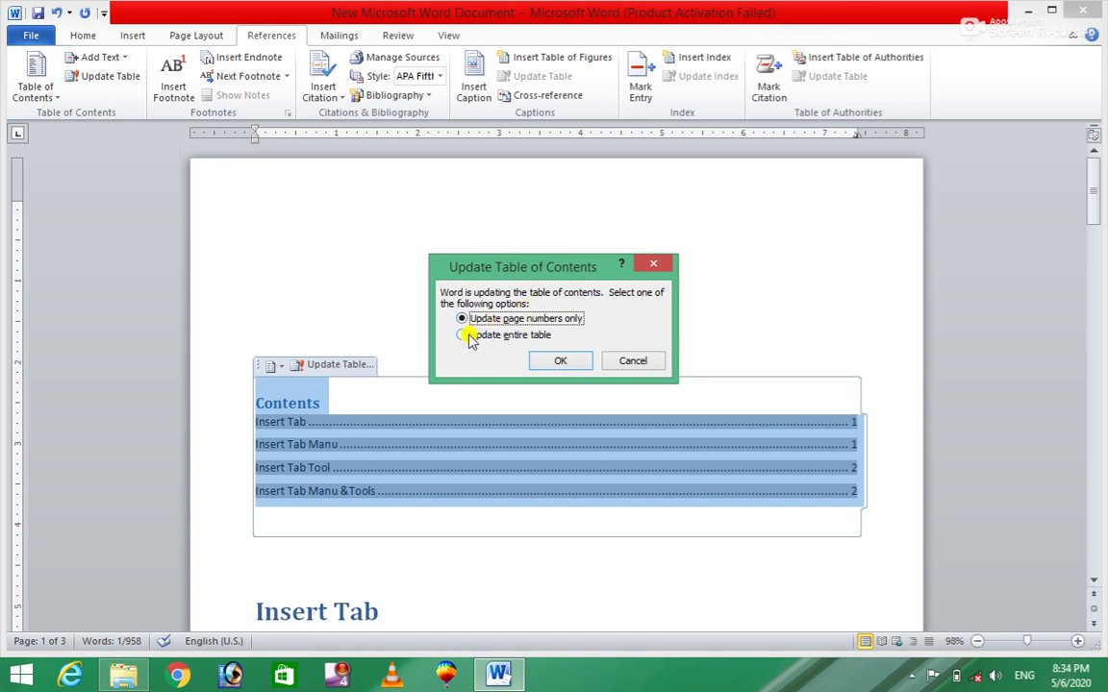
Rebuild the entire table of contents, adding Formatting, Documents and Insert Tab entries on page 3.
{"action": "left_click", "coordinate": [463, 336]}
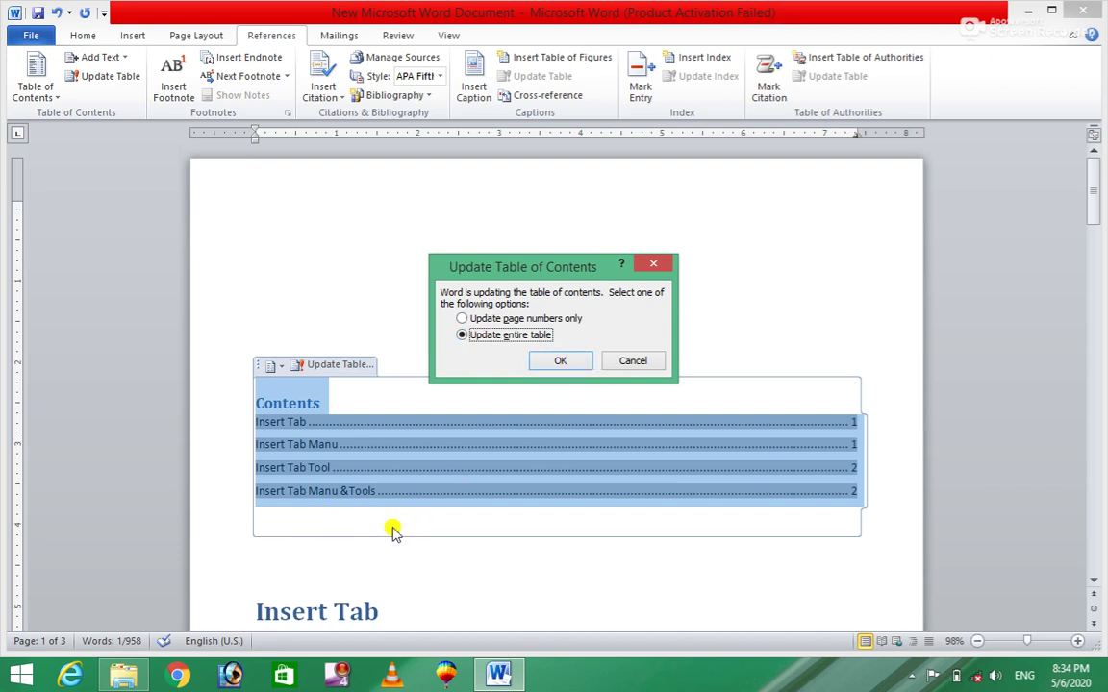
{"action": "left_click", "coordinate": [563, 361]}
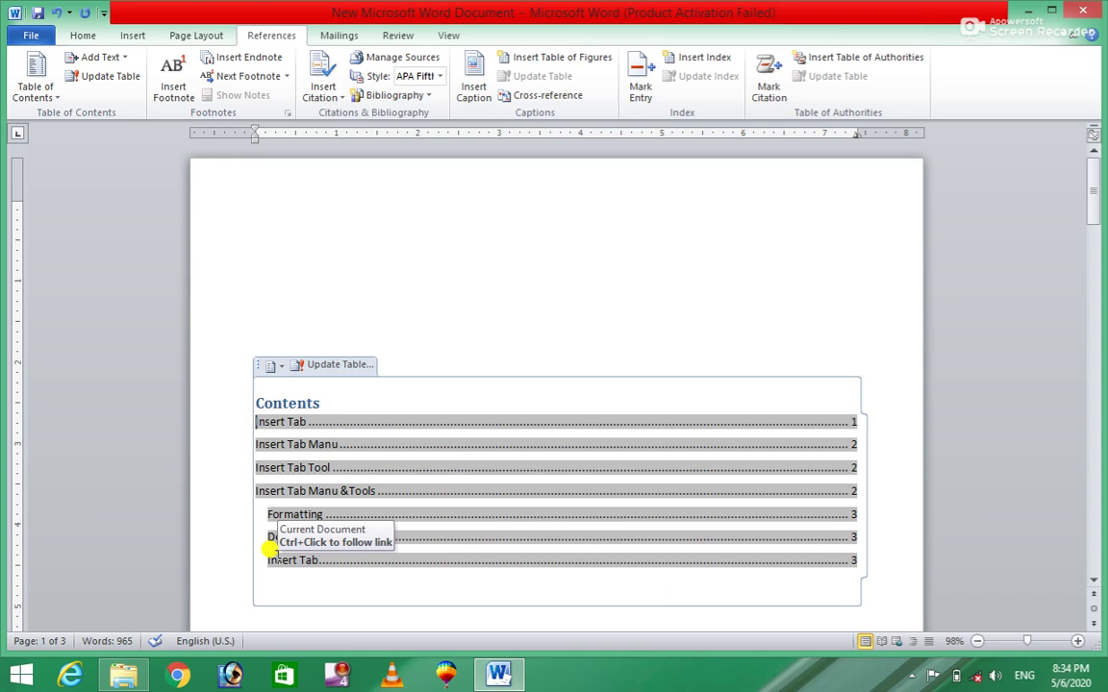
Follow the Documents contents entry to its heading, then scroll back to the first Insert Tab heading.
{"action": "left_click_drag", "start_coordinate": [1093, 220], "coordinate": [1099, 236]}
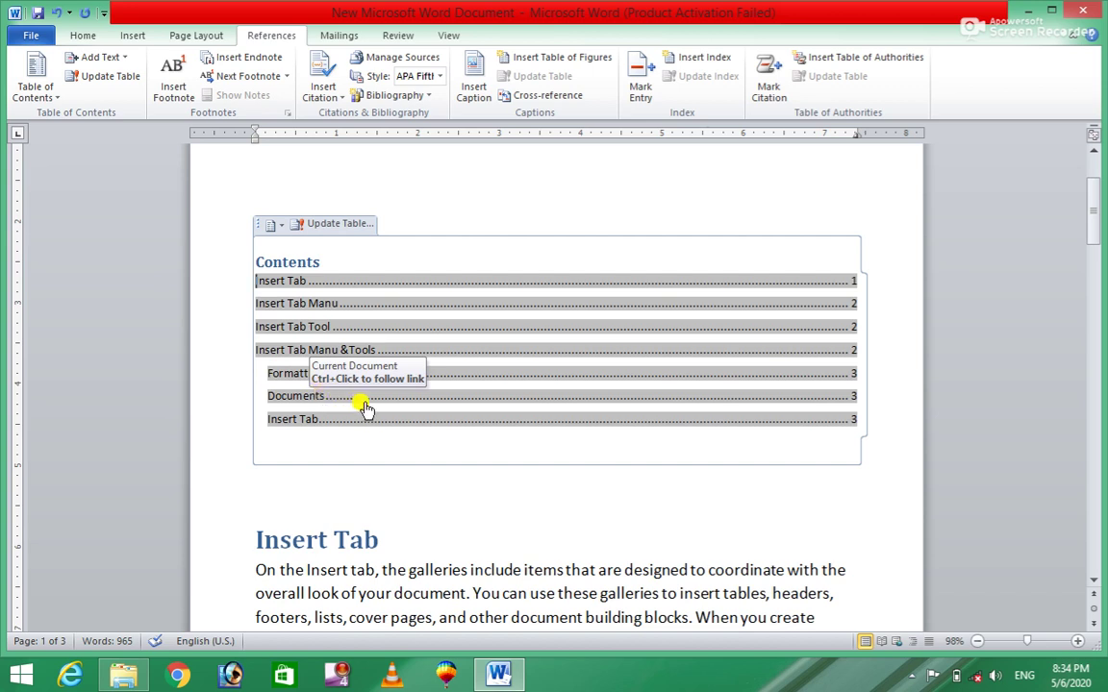
{"action": "left_click", "coordinate": [356, 402], "text": "ctrl"}
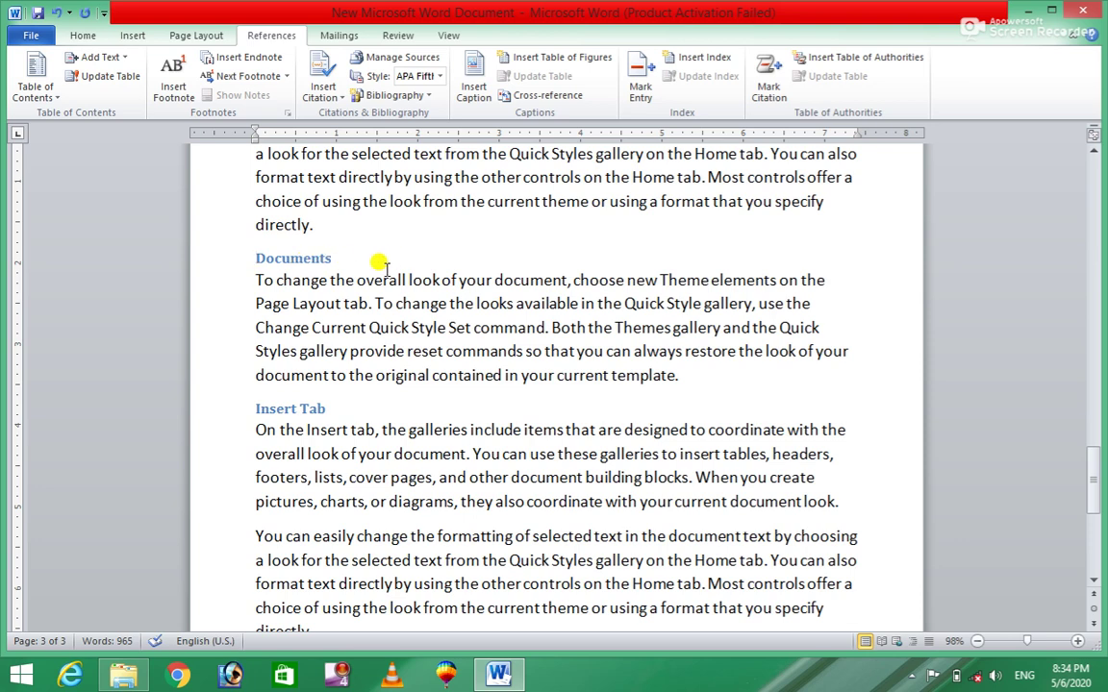
{"action": "mouse_move", "coordinate": [1096, 471]}
{"action": "left_mouse_down"}
{"action": "mouse_move", "coordinate": [1103, 196]}
{"action": "mouse_move", "coordinate": [1103, 254]}
{"action": "left_mouse_up"}
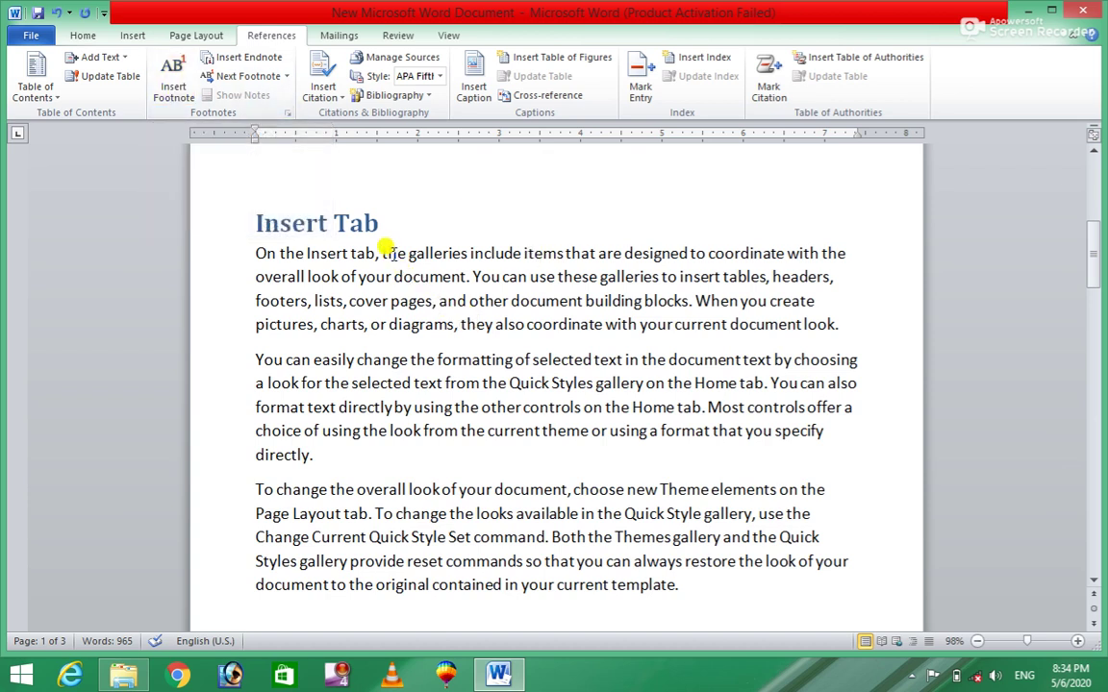
Select a phrase in the first paragraph, then insert footnote 1 after 'Insert' in the Insert Tab heading.
{"action": "left_click", "coordinate": [327, 222]}
{"action": "left_click", "coordinate": [253, 221]}
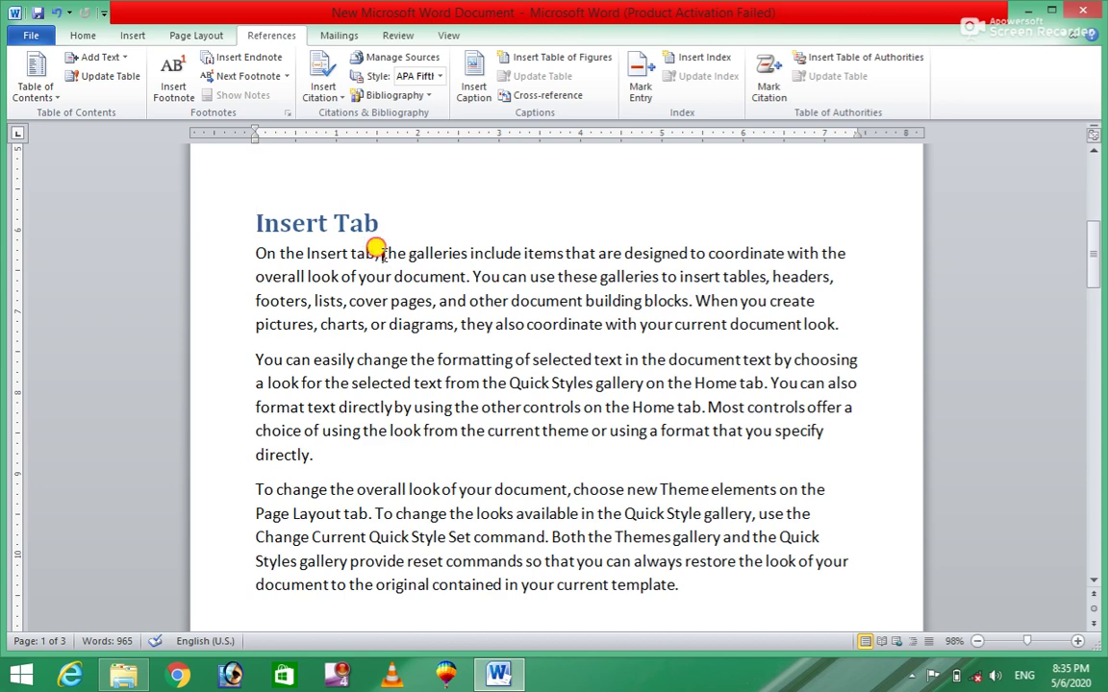
{"action": "left_click_drag", "start_coordinate": [382, 253], "coordinate": [760, 254]}
{"action": "key", "text": "ctrl+c"}
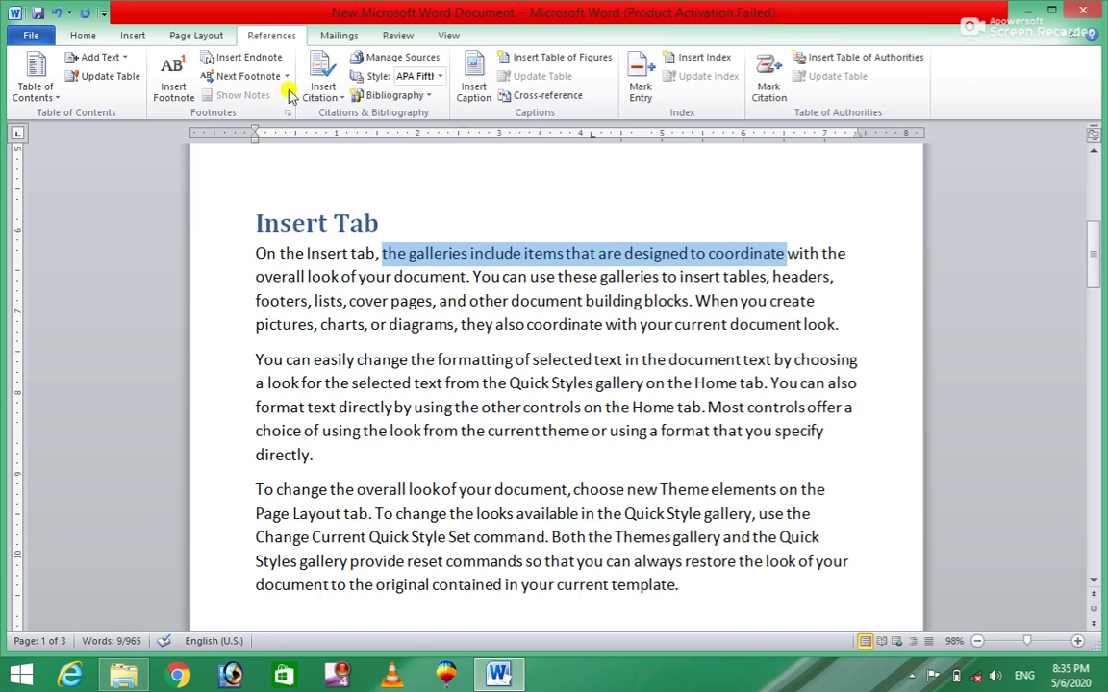
{"action": "left_click", "coordinate": [328, 222]}
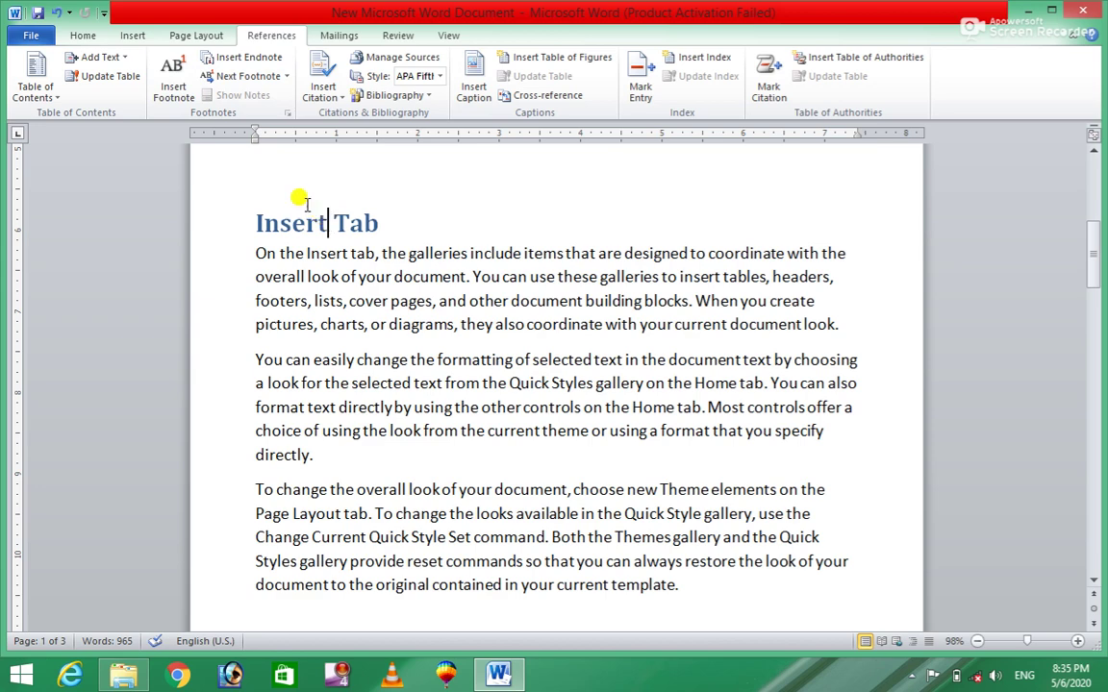
{"action": "left_click", "coordinate": [176, 96]}
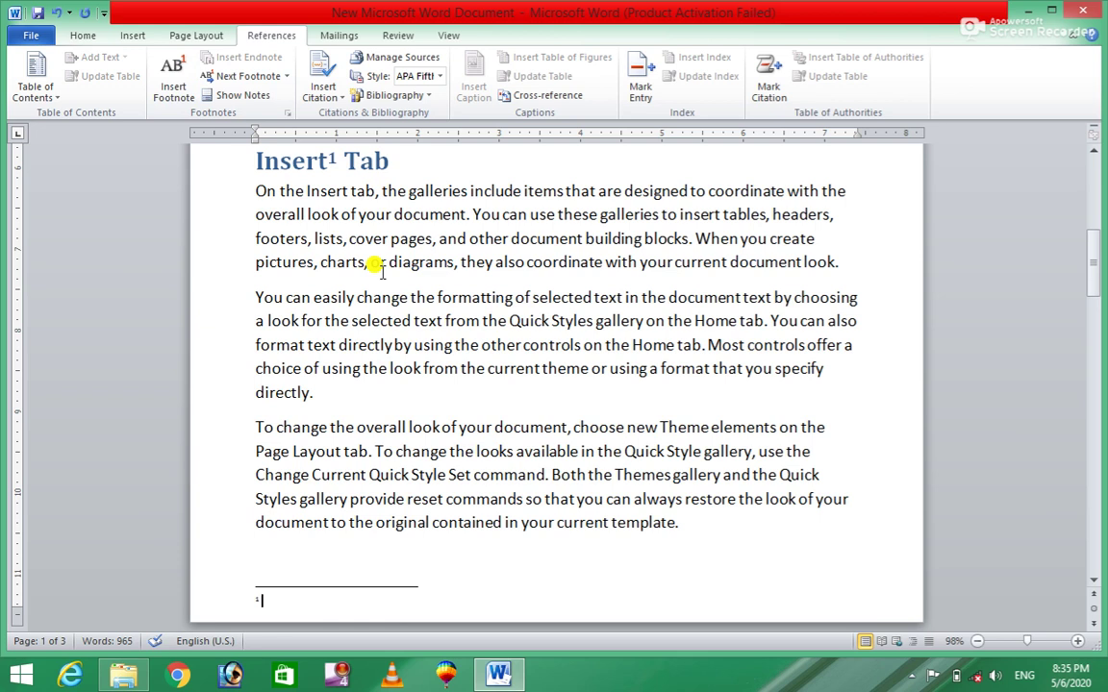
Paste 'the galleries include items that are designed to coordinate' into footnote 1 as plain text.
{"action": "key", "text": "ctrl+v"}
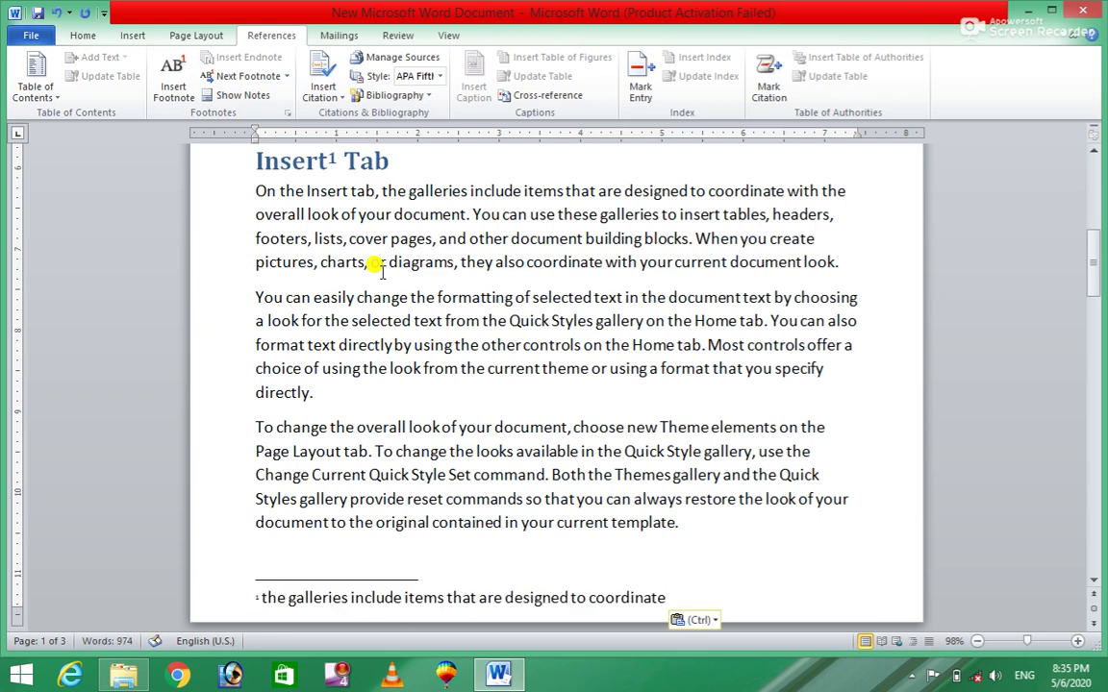
{"action": "left_click", "coordinate": [716, 625]}
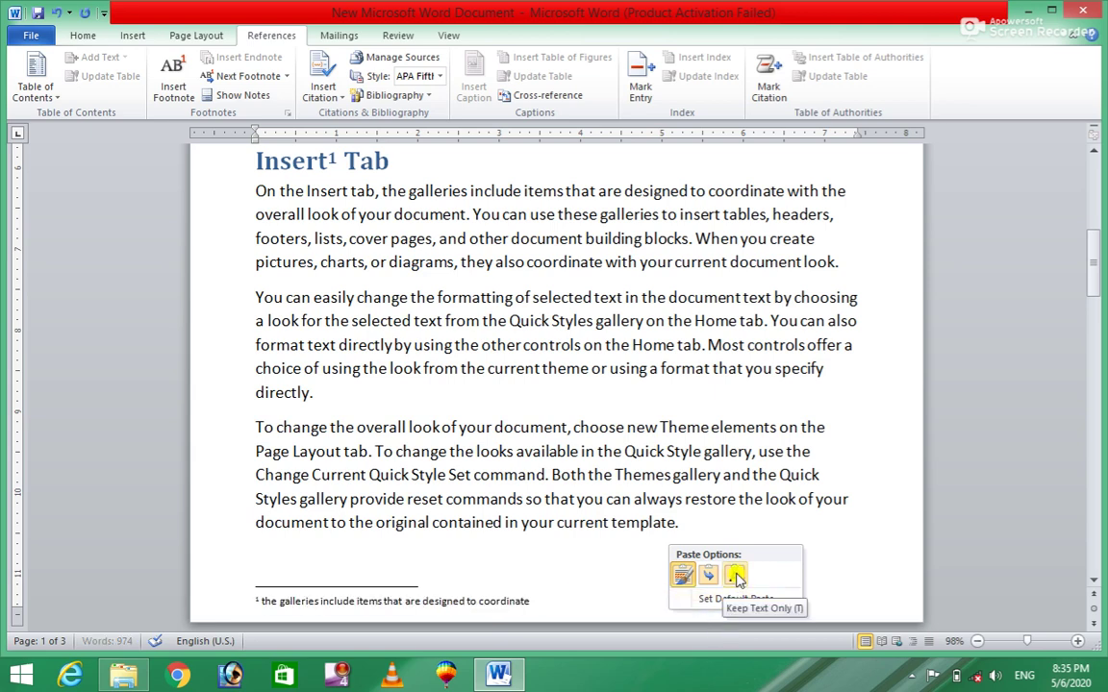
{"action": "left_click", "coordinate": [736, 575]}
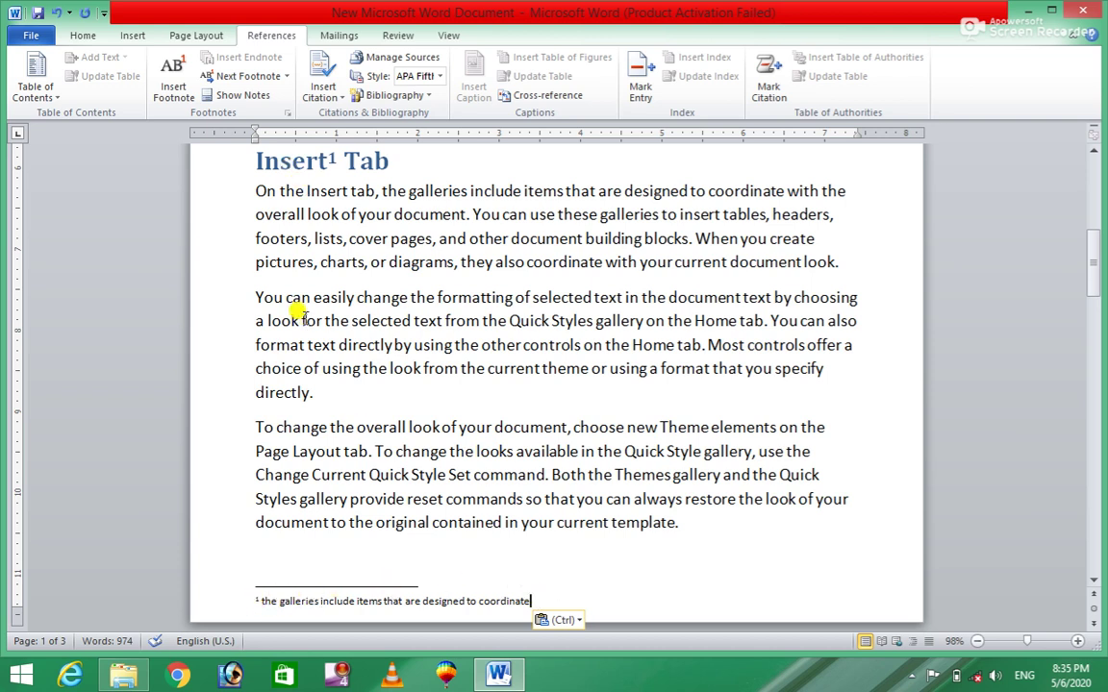
{"action": "mouse_move", "coordinate": [336, 161]}
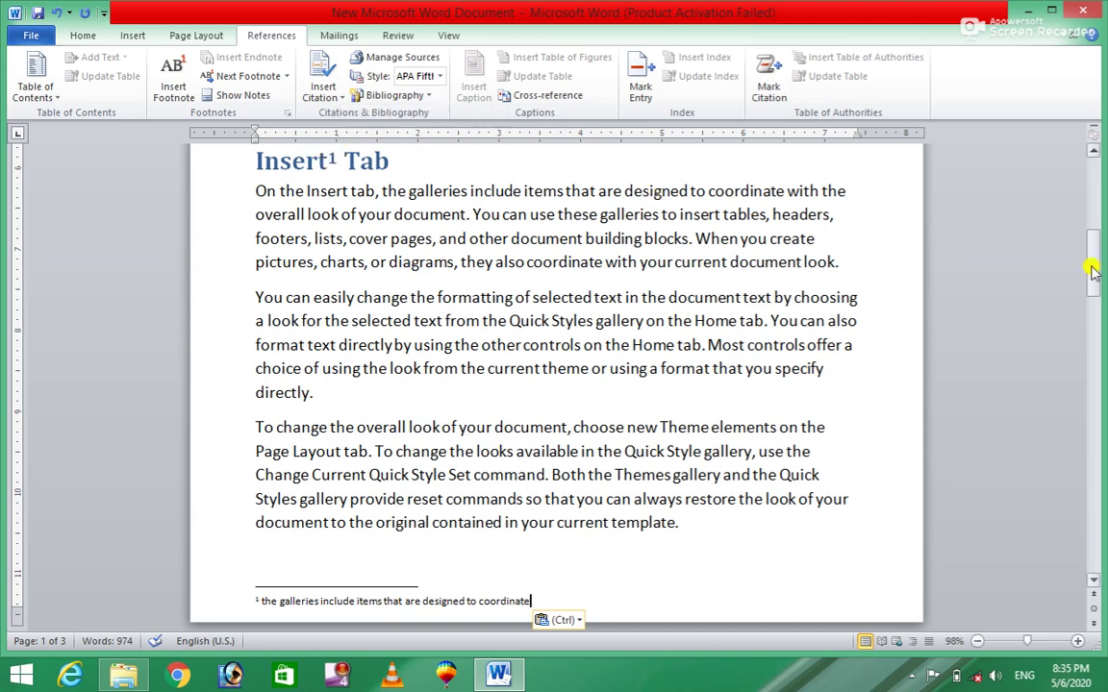
{"action": "left_click_drag", "start_coordinate": [1091, 264], "coordinate": [1091, 255]}
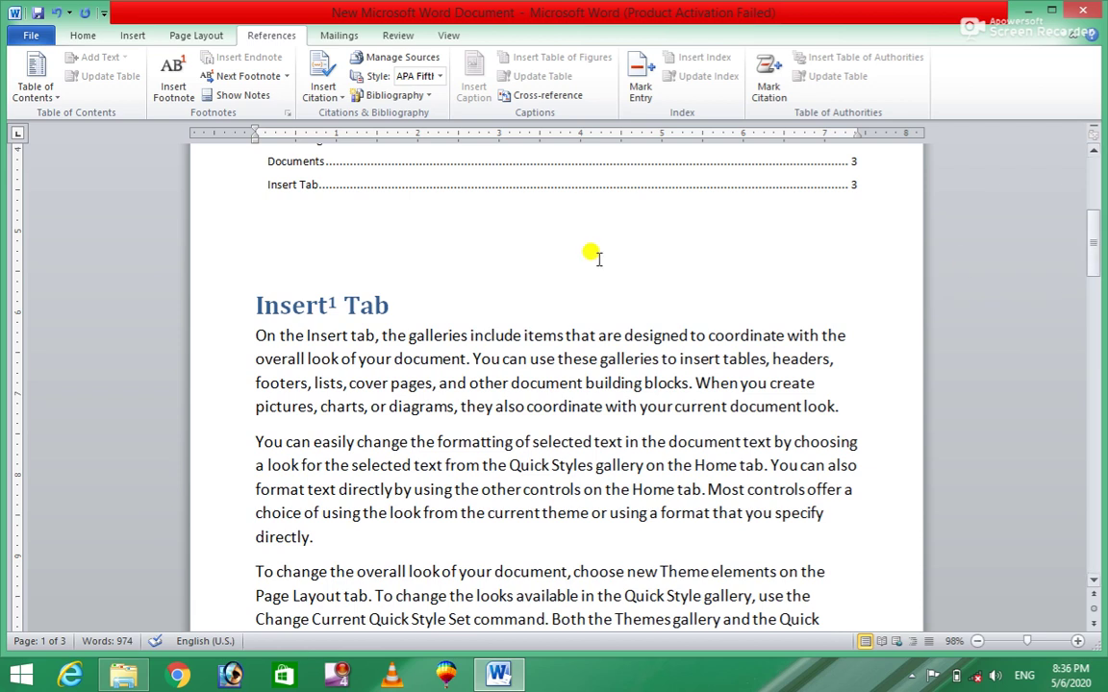
{"action": "mouse_move", "coordinate": [332, 304]}
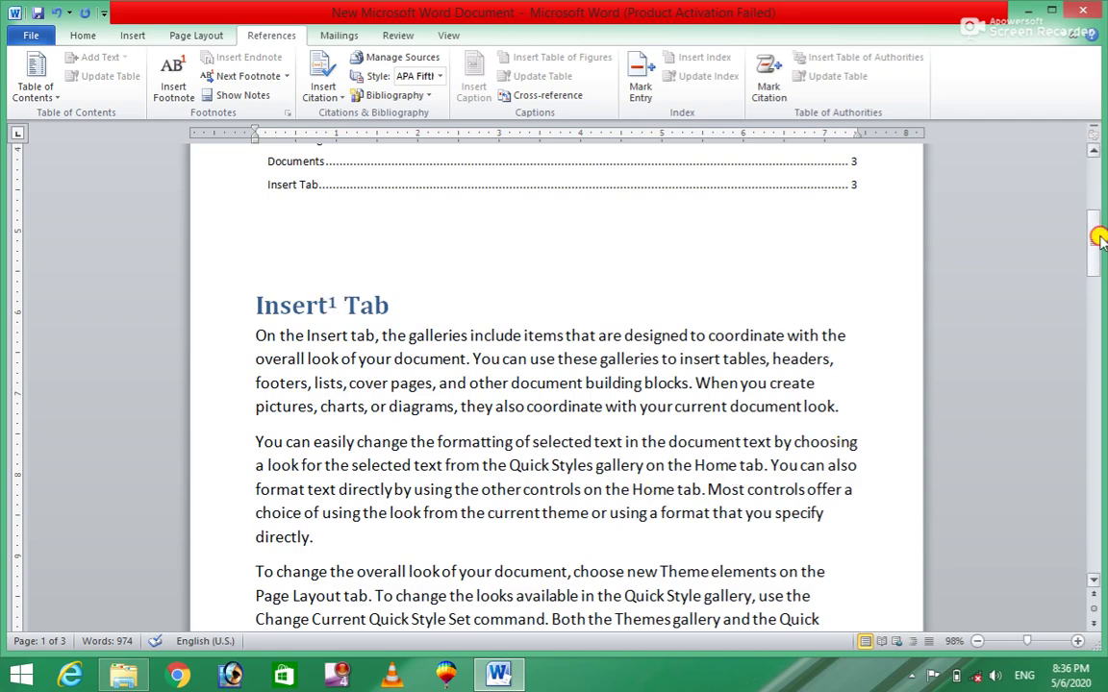
{"action": "left_click_drag", "start_coordinate": [1097, 236], "coordinate": [1098, 317]}
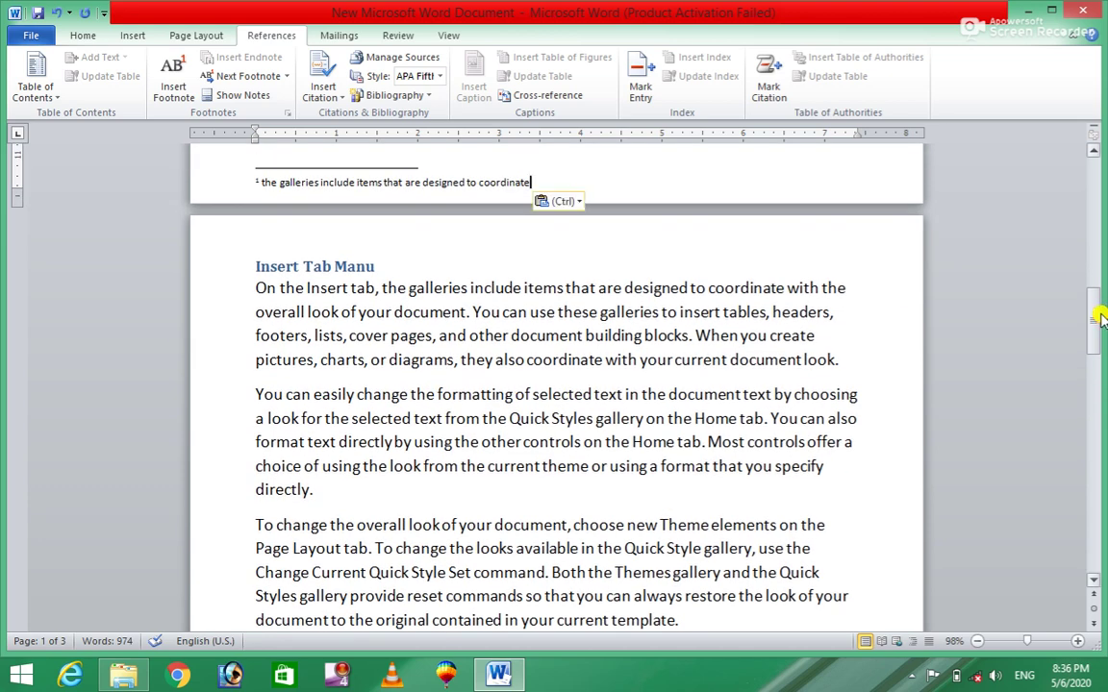
Select the pictures, charts, or diagrams sentence and insert footnote 2 after the Insert Tab Manu heading.
{"action": "left_click", "coordinate": [376, 267]}
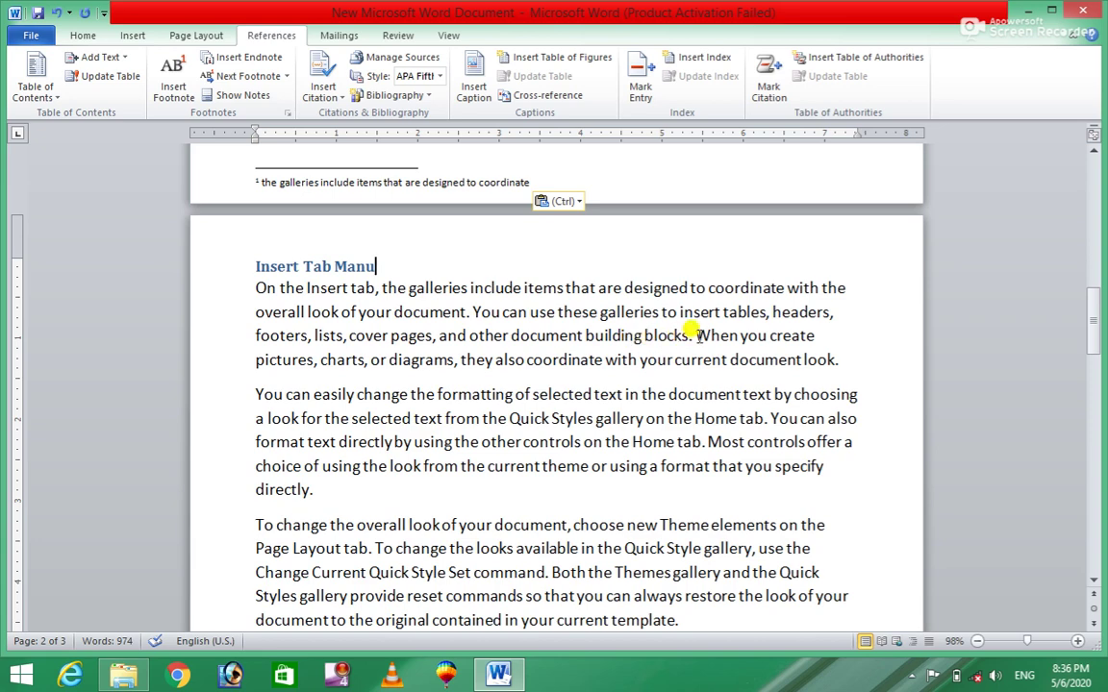
{"action": "mouse_move", "coordinate": [695, 335]}
{"action": "left_mouse_down"}
{"action": "mouse_move", "coordinate": [434, 361]}
{"action": "mouse_move", "coordinate": [833, 384]}
{"action": "left_mouse_up"}
{"action": "key", "text": "ctrl+c"}
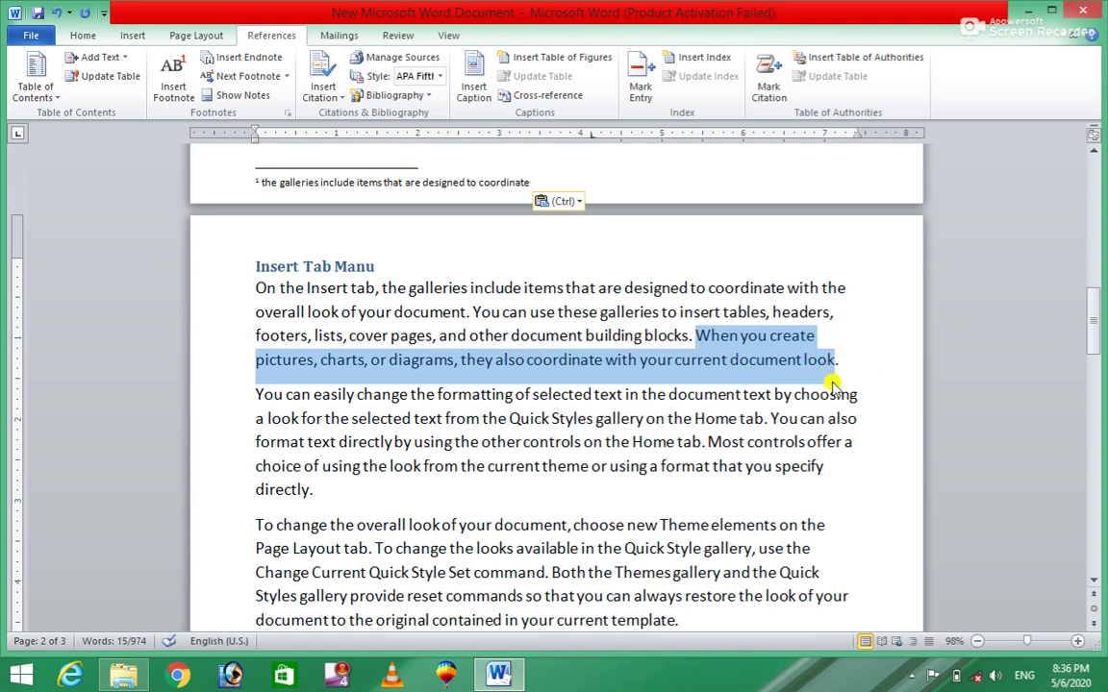
{"action": "left_click", "coordinate": [377, 266]}
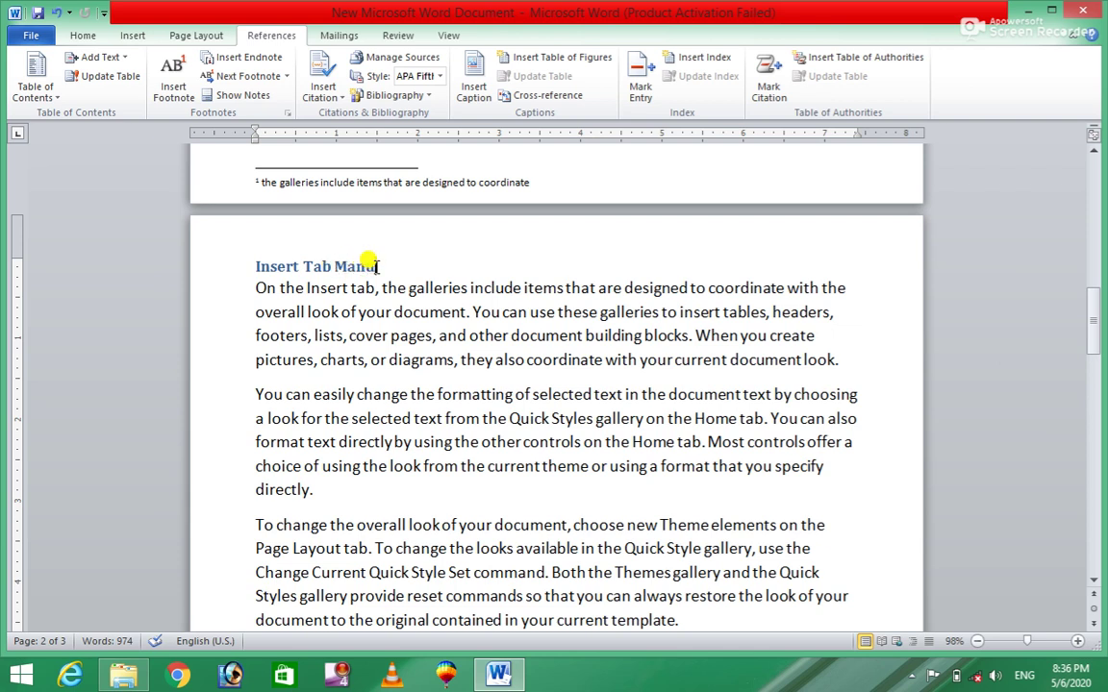
{"action": "left_click", "coordinate": [174, 81]}
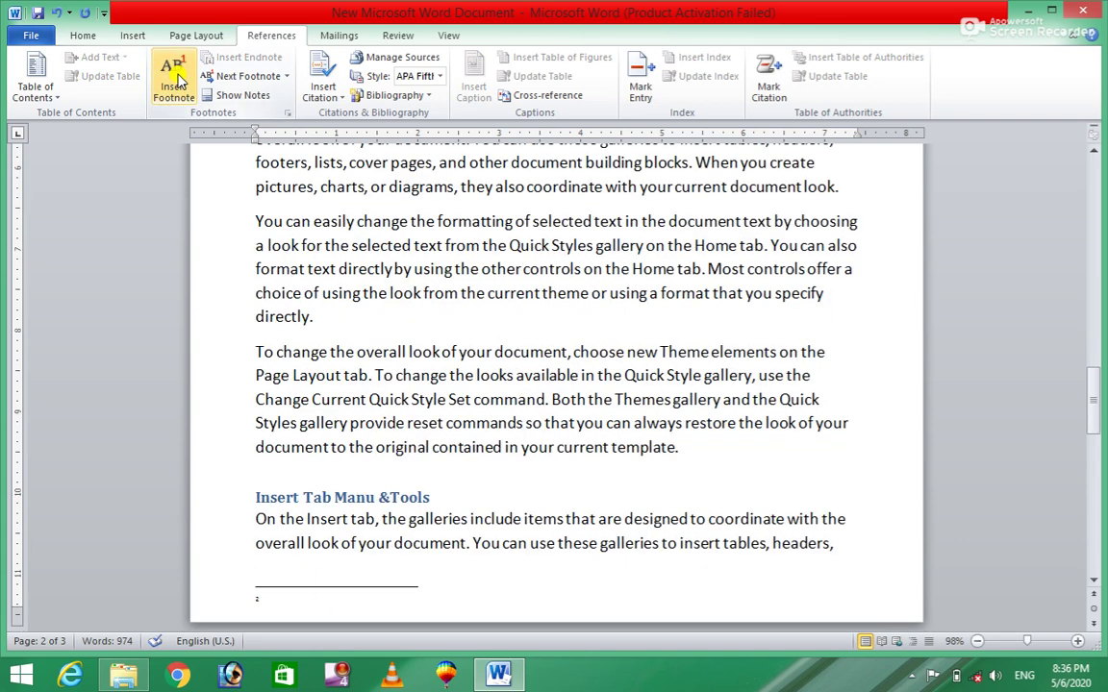
Paste the sentence into footnote 2, keeping text only.
{"action": "left_click_drag", "start_coordinate": [1095, 397], "coordinate": [1095, 322]}
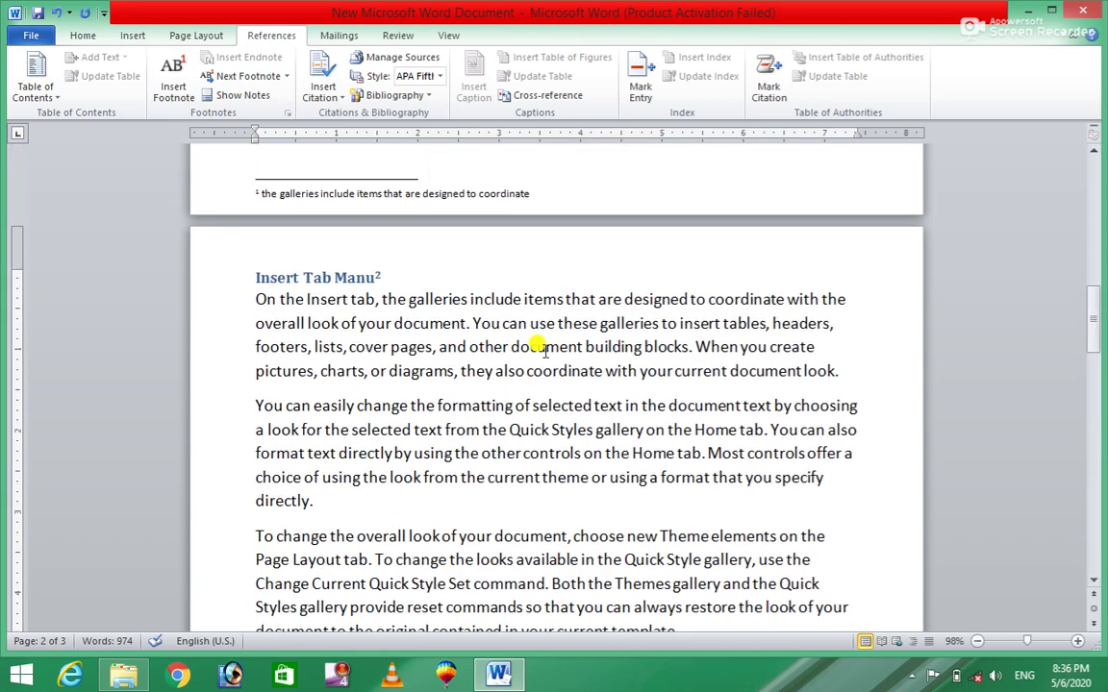
{"action": "mouse_move", "coordinate": [381, 277]}
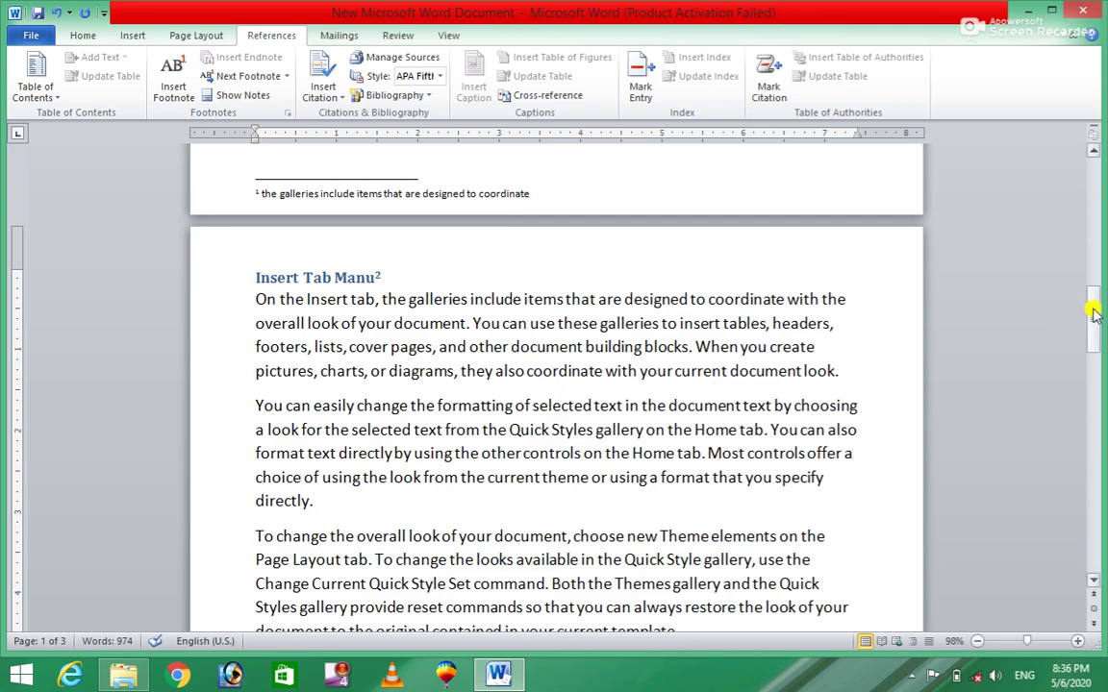
{"action": "left_click_drag", "start_coordinate": [1096, 302], "coordinate": [1101, 408]}
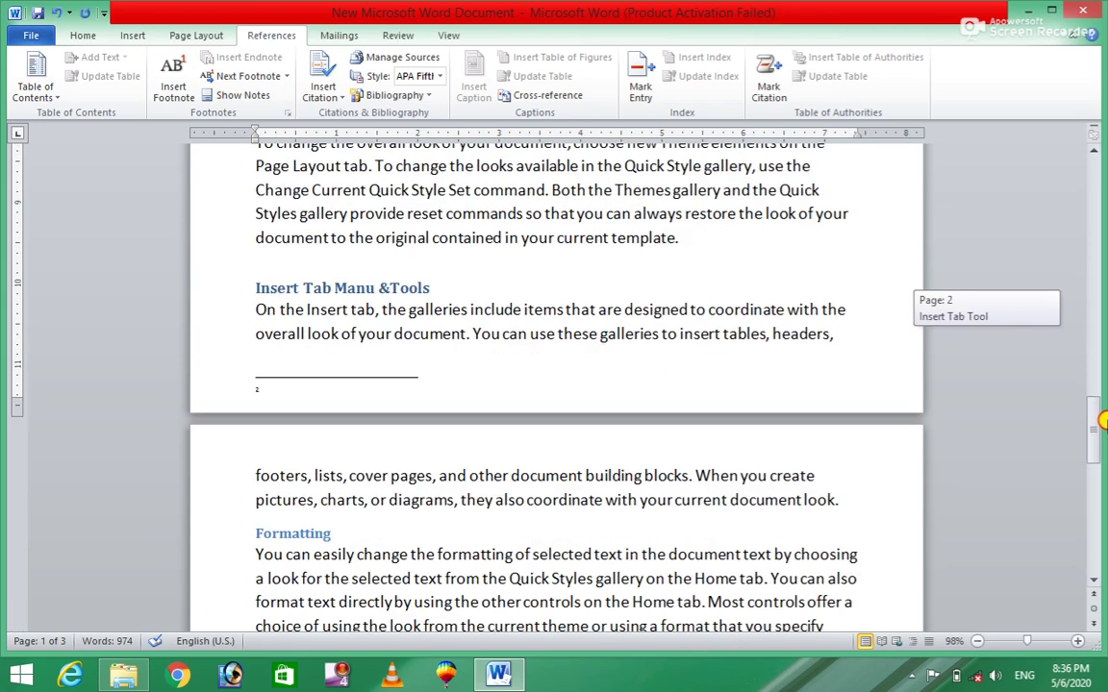
{"action": "left_click", "coordinate": [266, 391]}
{"action": "key", "text": "ctrl+v"}
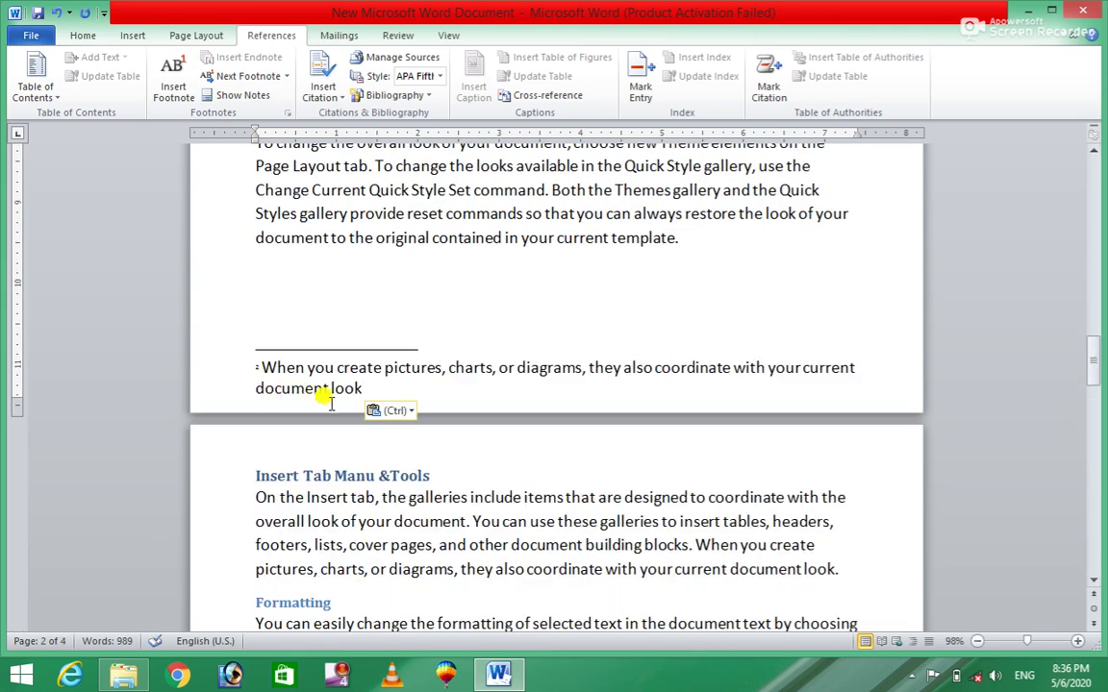
{"action": "left_click", "coordinate": [411, 415]}
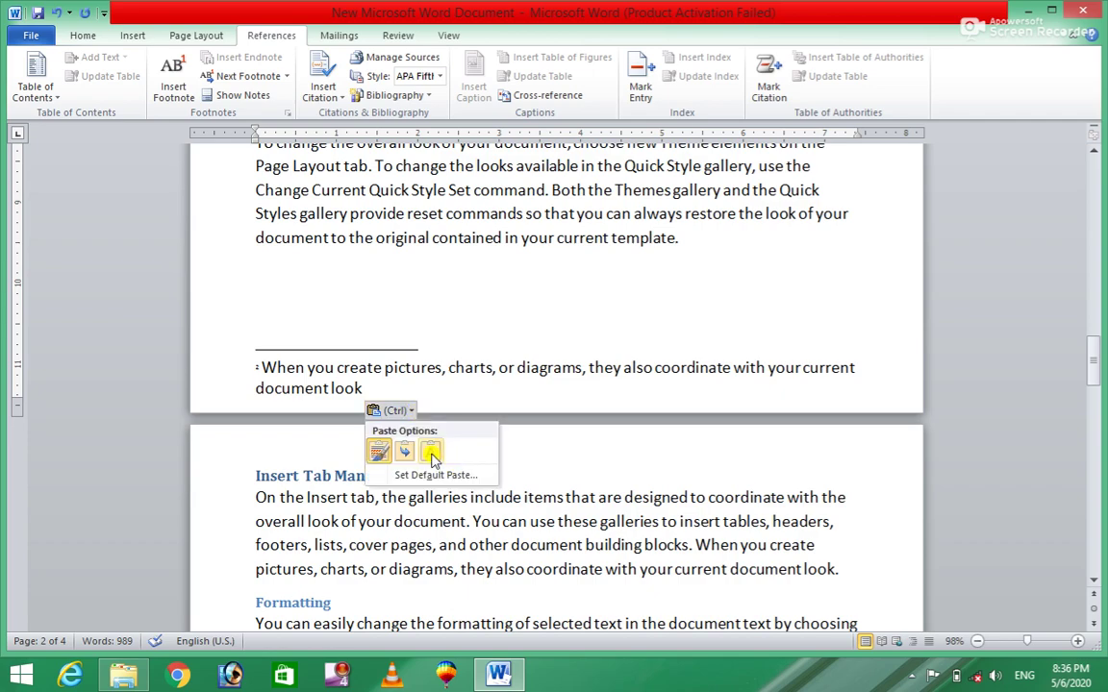
{"action": "left_click", "coordinate": [430, 452]}
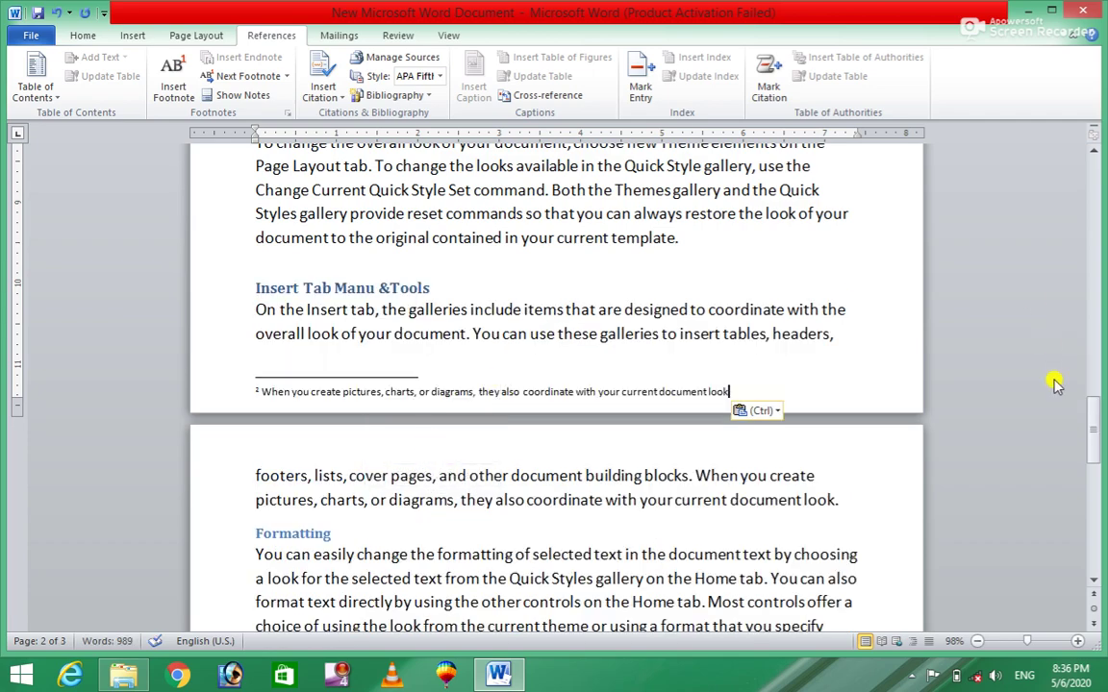
{"action": "left_click_drag", "start_coordinate": [1095, 444], "coordinate": [1095, 317]}
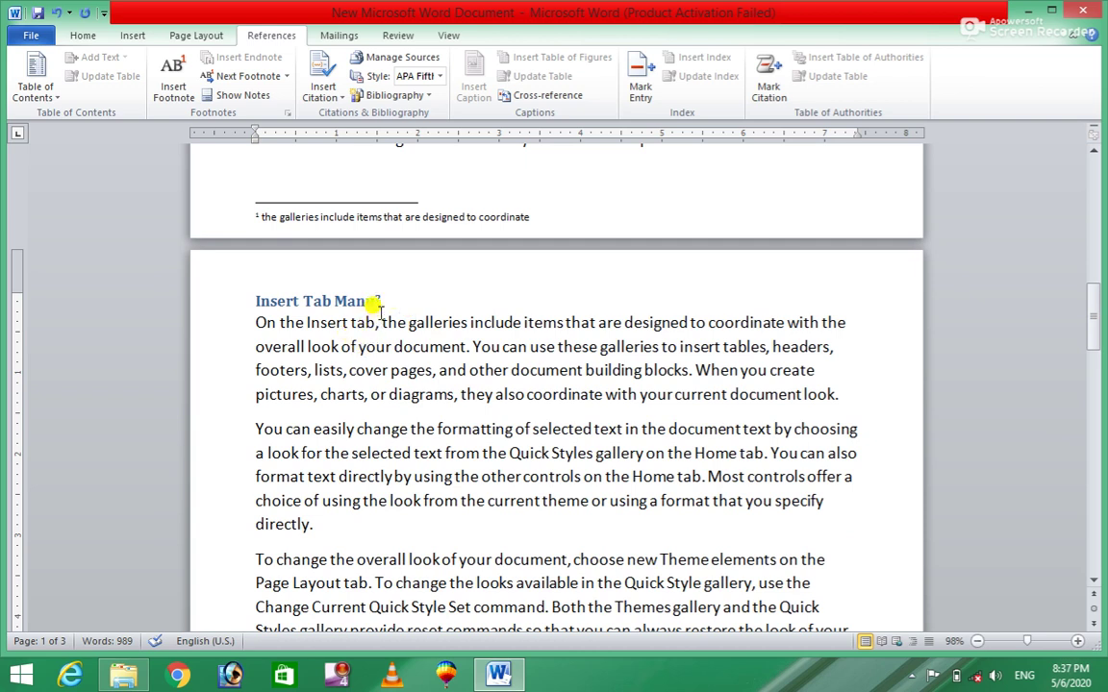
{"action": "mouse_move", "coordinate": [380, 295]}
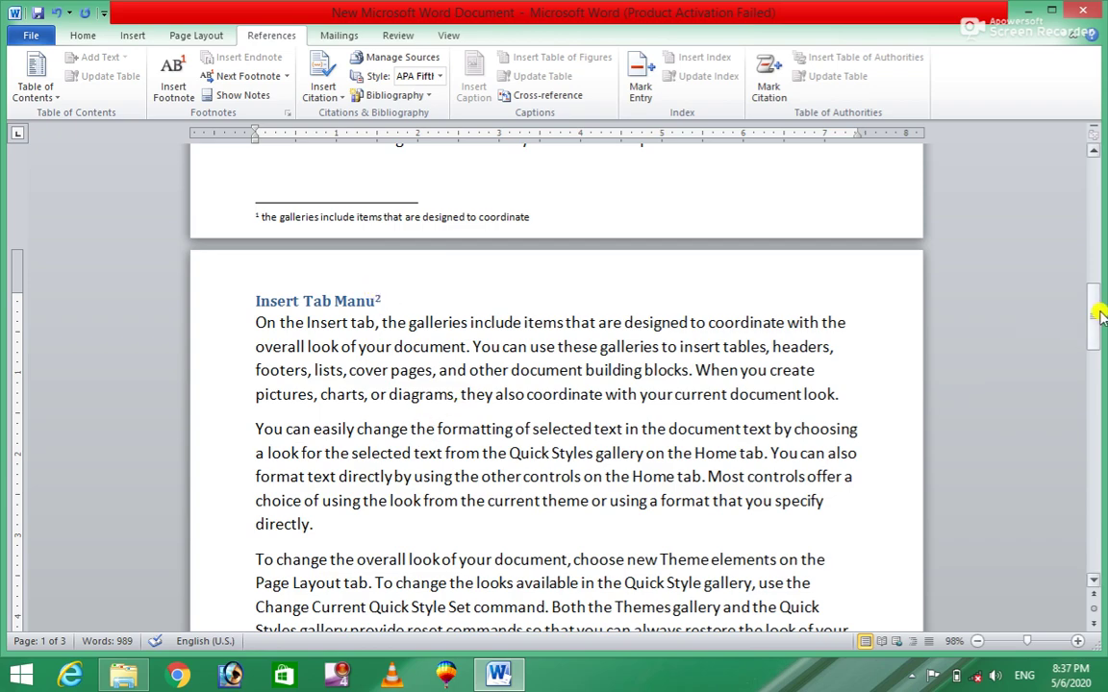
Select 'they also coordinate with your current document look' and add footnote 3 after the Insert Tab Tool heading.
{"action": "left_click_drag", "start_coordinate": [1093, 320], "coordinate": [1093, 430]}
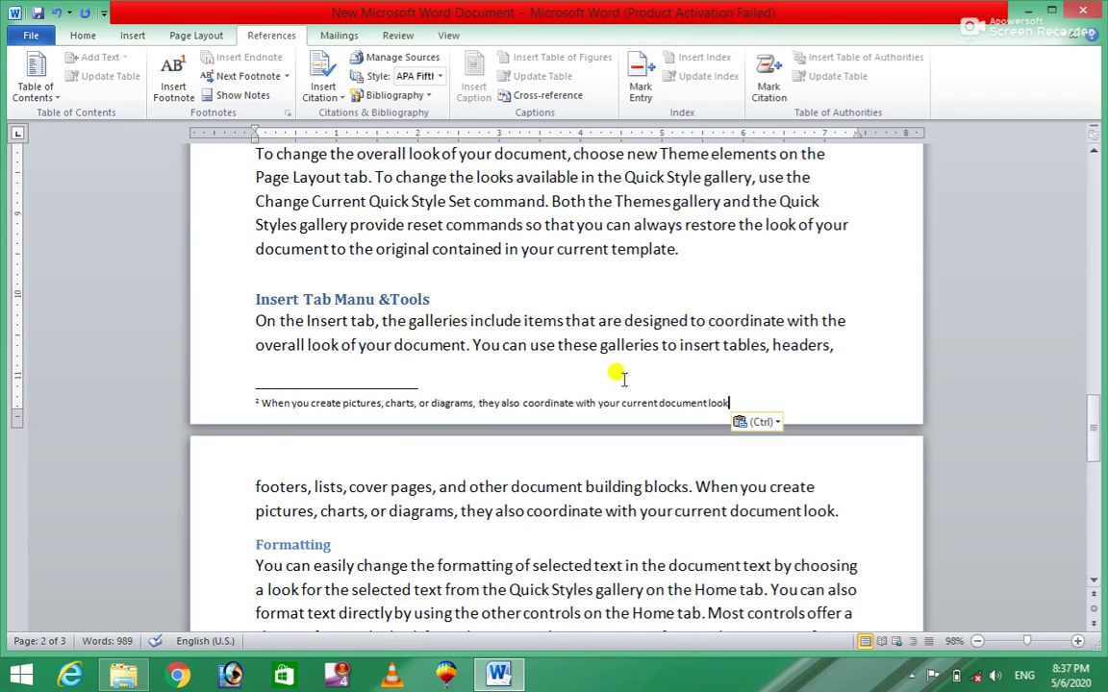
{"action": "mouse_move", "coordinate": [1094, 428]}
{"action": "left_mouse_down"}
{"action": "mouse_move", "coordinate": [1099, 356]}
{"action": "mouse_move", "coordinate": [1099, 365]}
{"action": "left_mouse_up"}
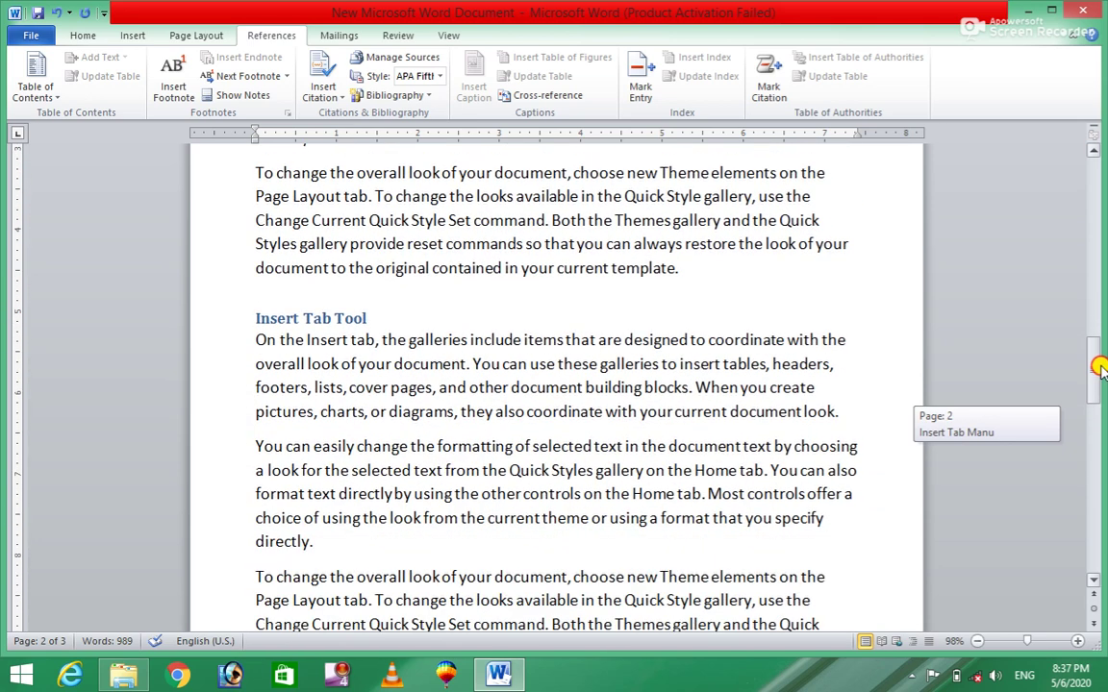
{"action": "left_click", "coordinate": [371, 317]}
{"action": "type", "text": "l"}
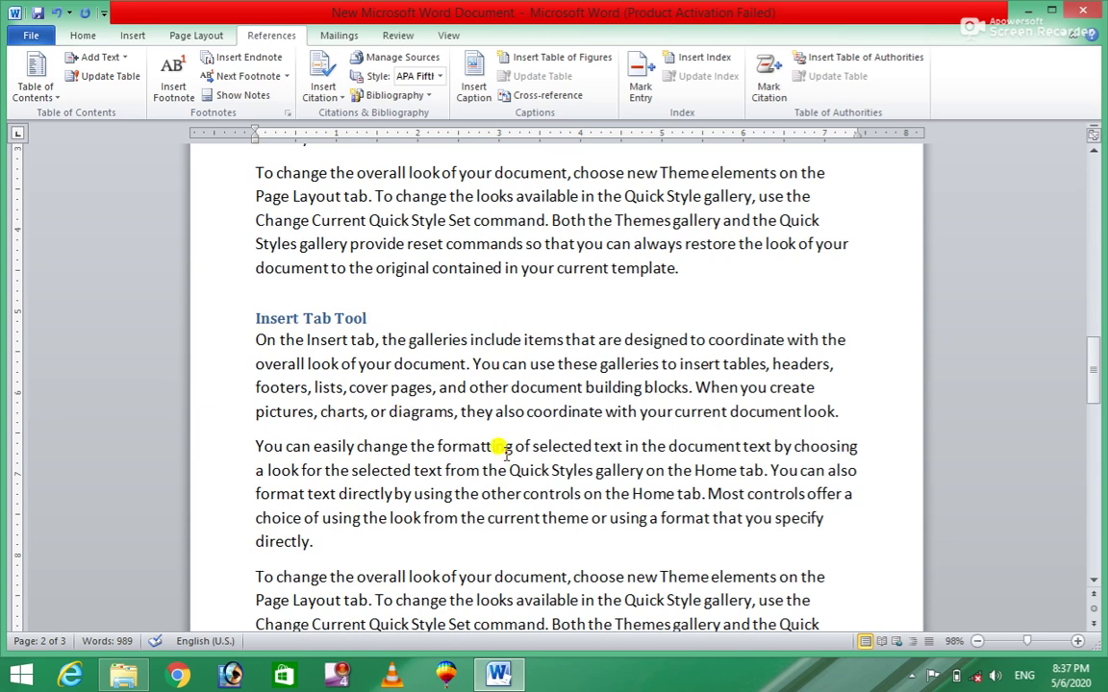
{"action": "left_click_drag", "start_coordinate": [461, 412], "coordinate": [835, 421]}
{"action": "key", "text": "ctrl+c"}
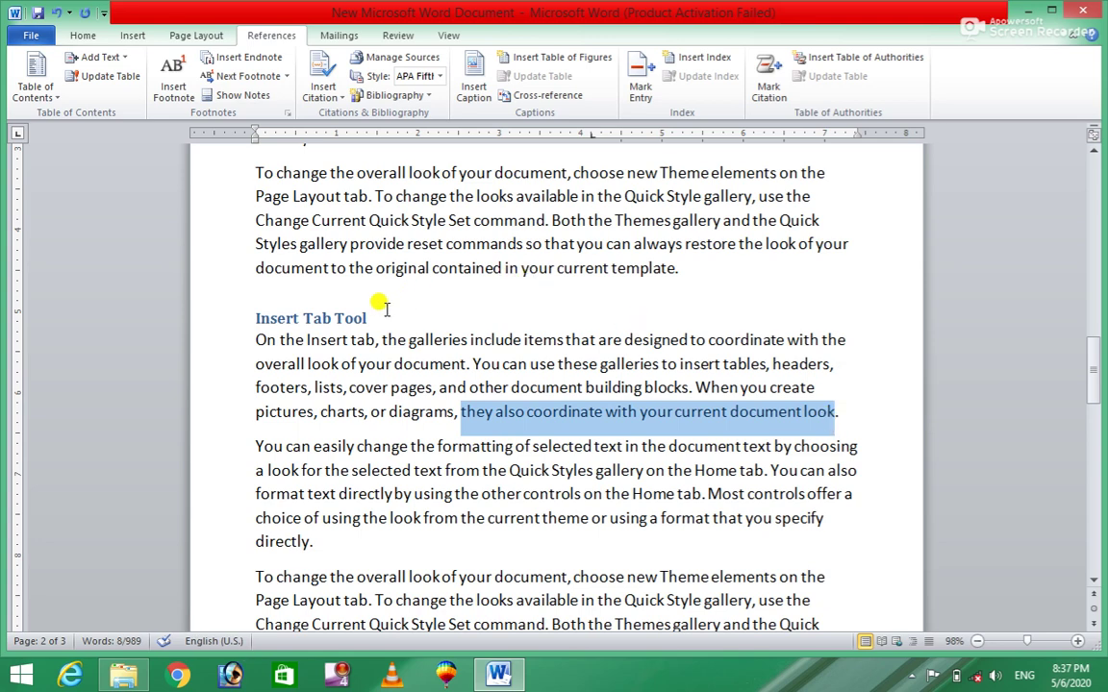
{"action": "left_click", "coordinate": [372, 319]}
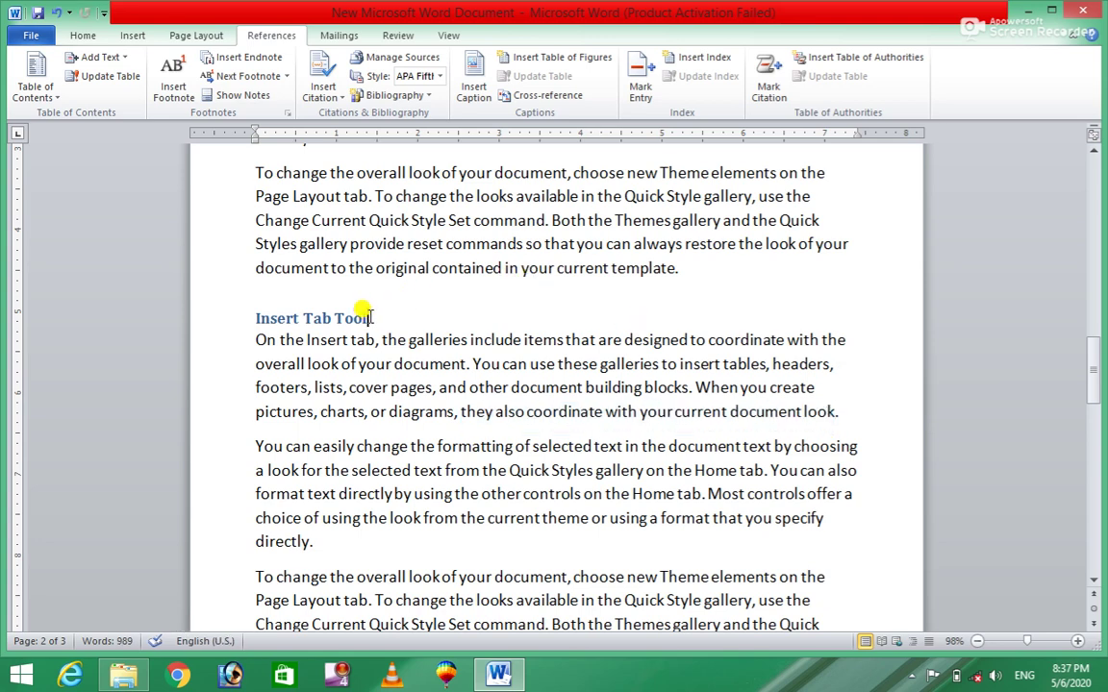
{"action": "left_click", "coordinate": [173, 87]}
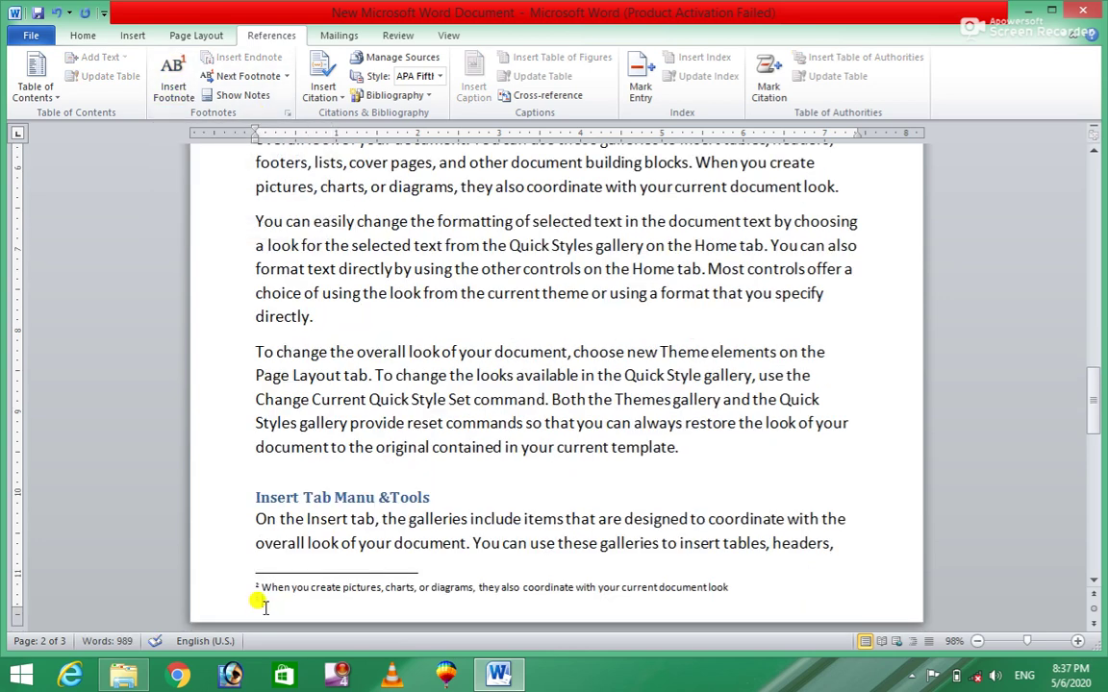
Paste the phrase into footnote 3 as plain text.
{"action": "key", "text": "ctrl+v"}
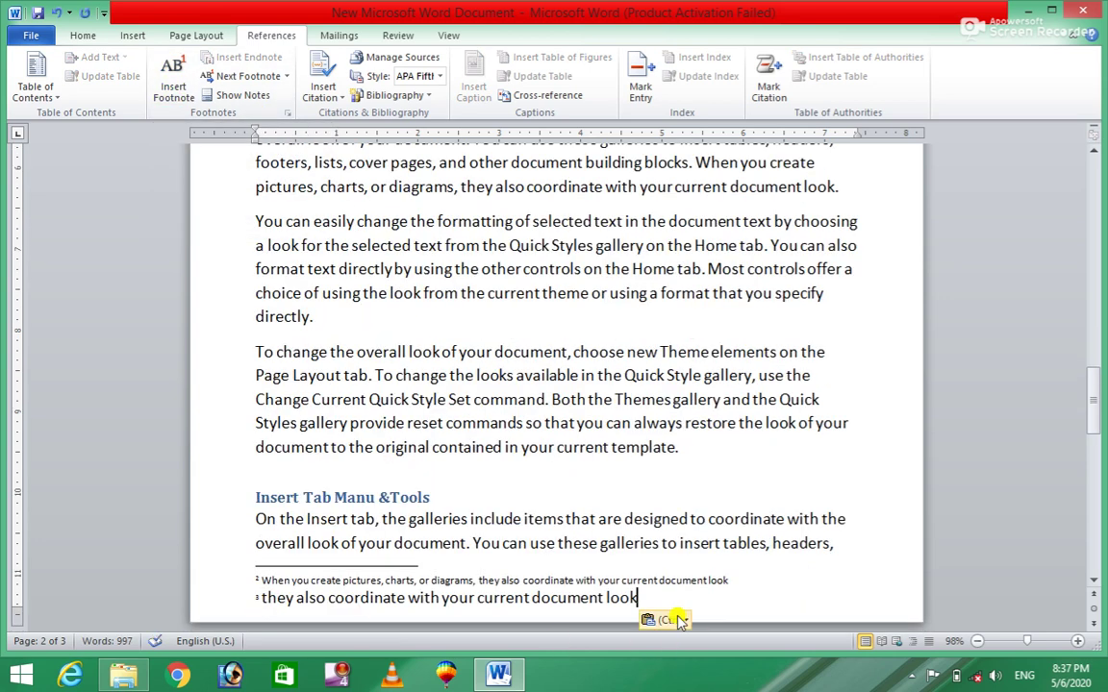
{"action": "left_click", "coordinate": [678, 620]}
{"action": "left_click", "coordinate": [704, 575]}
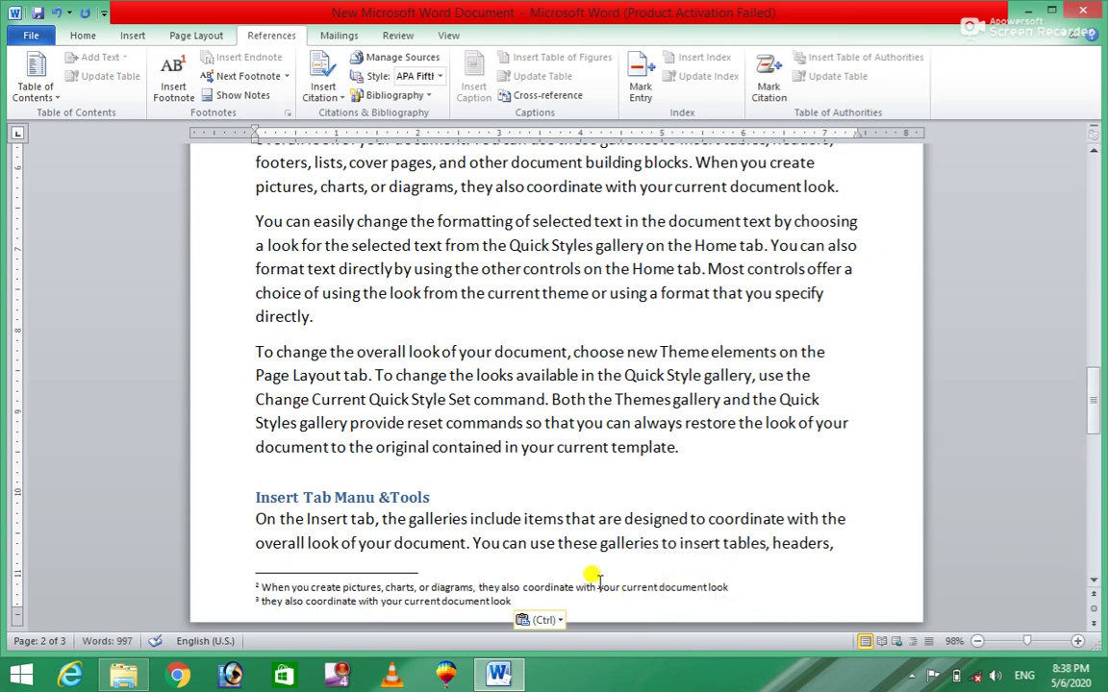
{"action": "left_click_drag", "start_coordinate": [1090, 383], "coordinate": [1090, 353]}
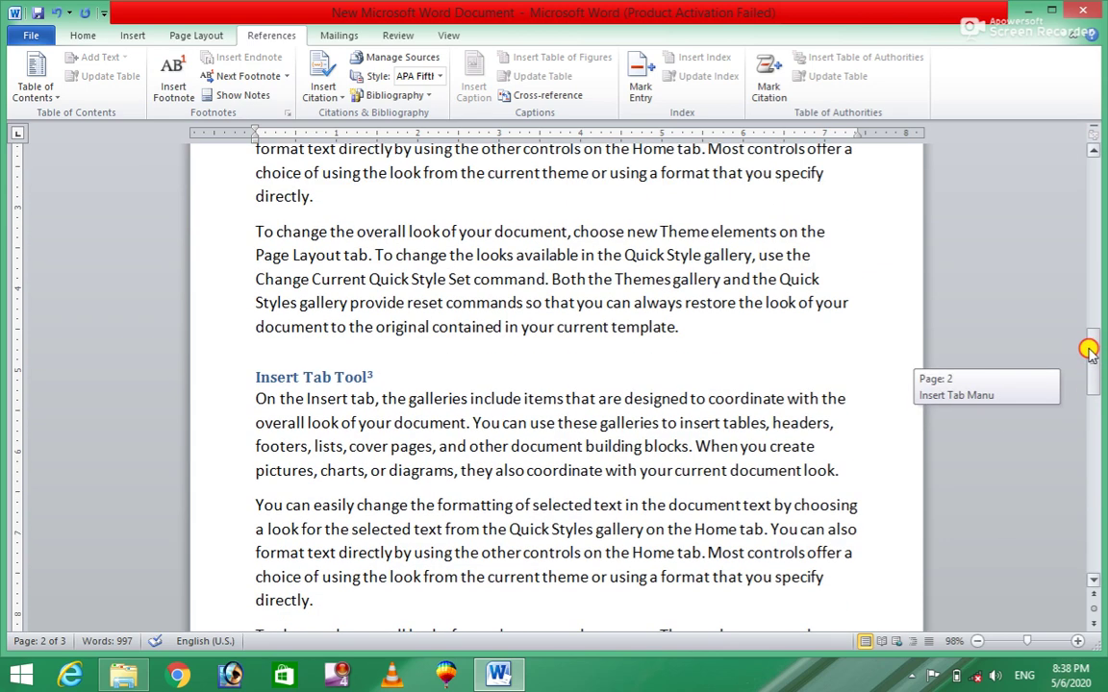
{"action": "mouse_move", "coordinate": [371, 370]}
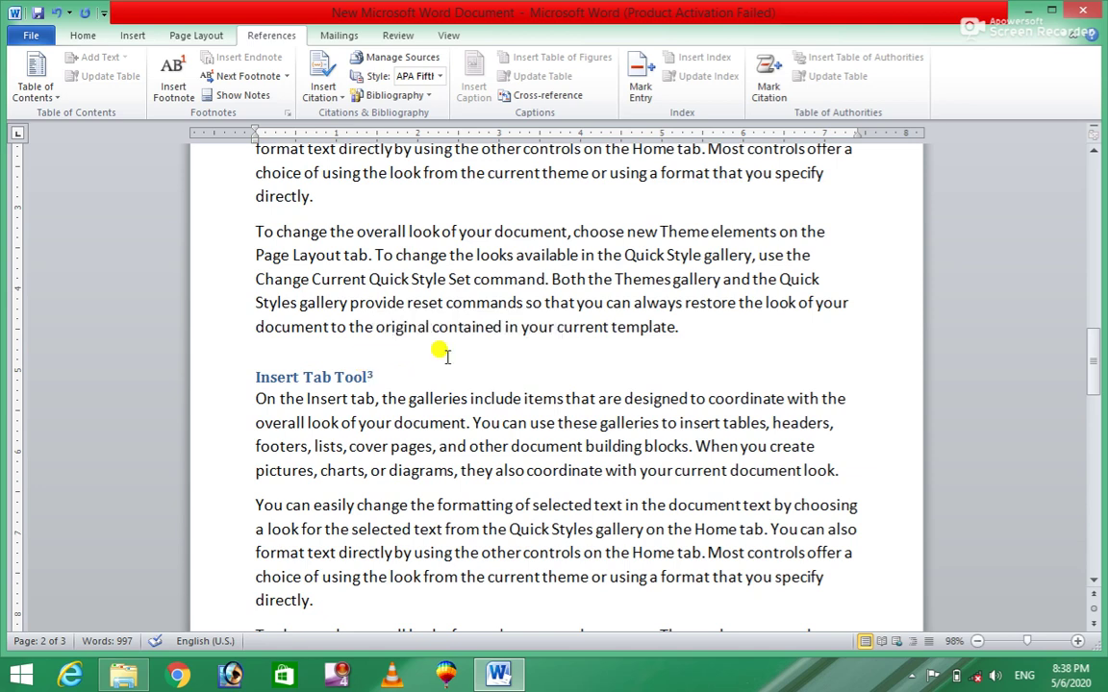
Add a footnote mark after 'Insert' in the Insert Tab heading.
{"action": "left_click", "coordinate": [774, 334]}
{"action": "left_click_drag", "start_coordinate": [1097, 354], "coordinate": [1097, 354]}
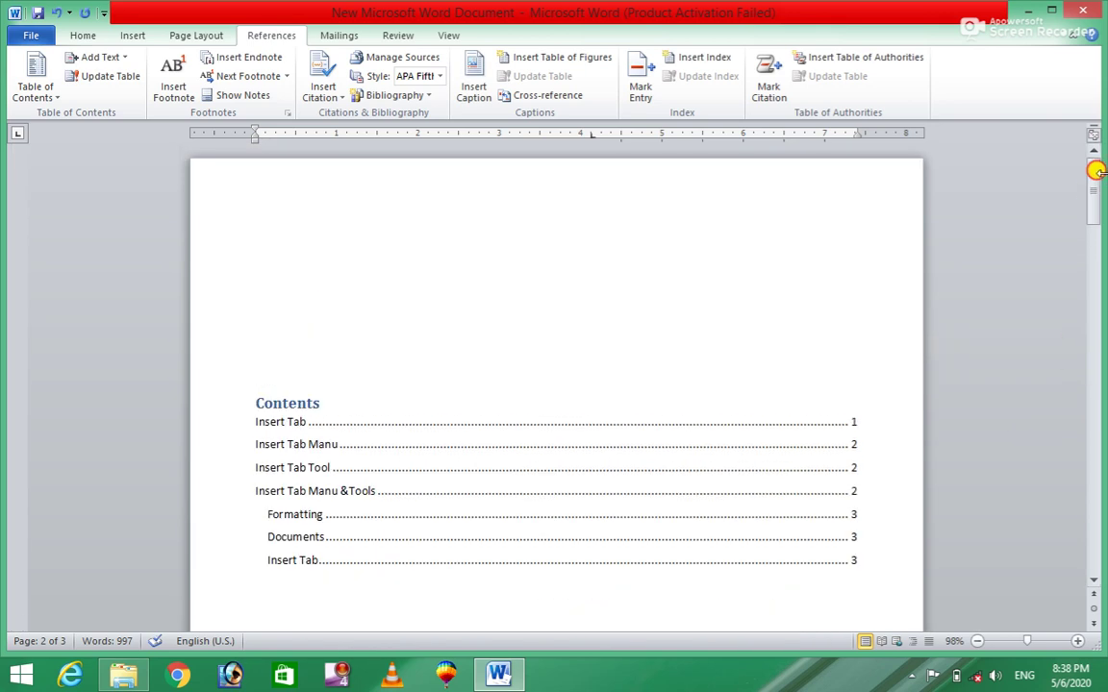
{"action": "left_click_drag", "start_coordinate": [1102, 173], "coordinate": [1081, 230]}
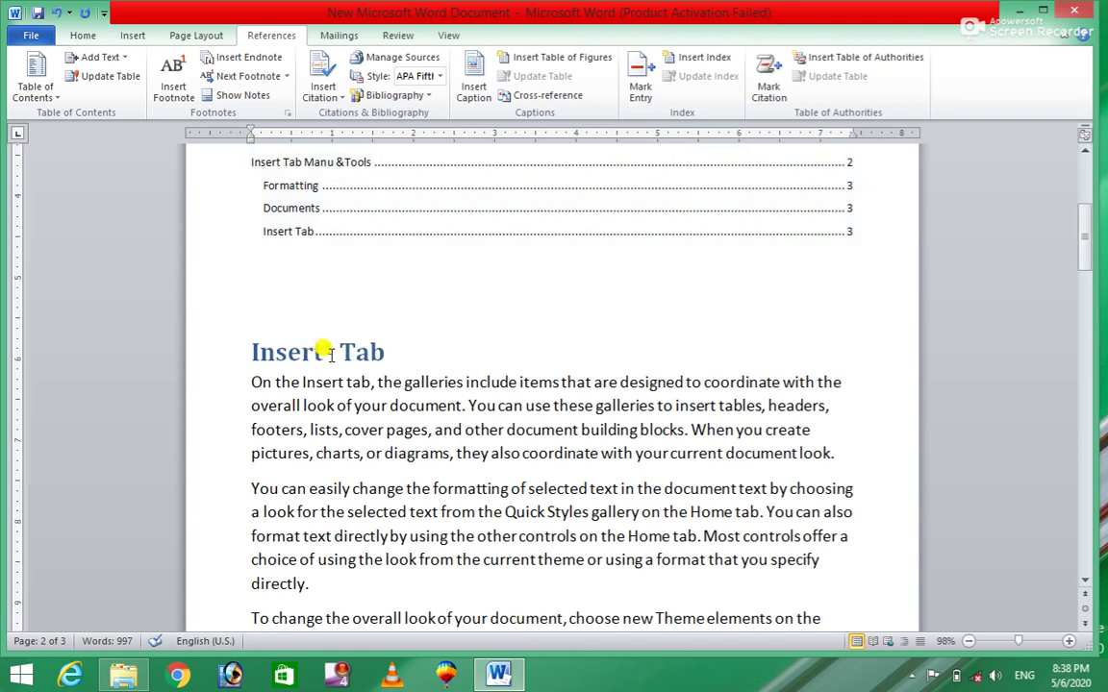
{"action": "left_click", "coordinate": [174, 85]}
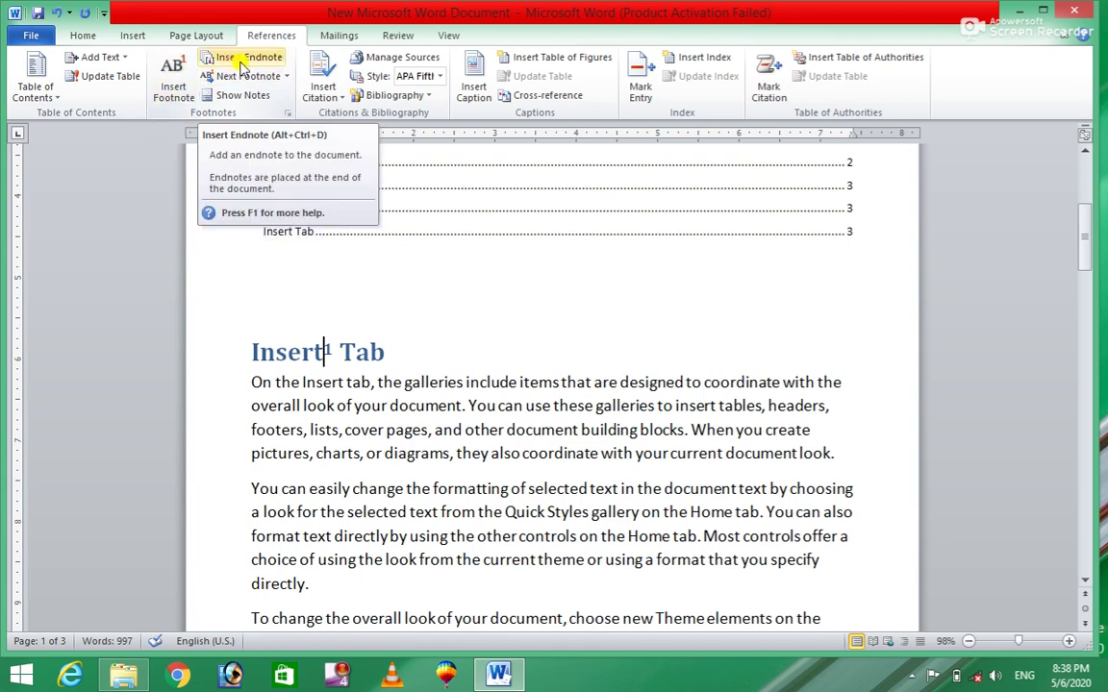
Insert an endnote on the blank line below the contents list.
{"action": "left_click", "coordinate": [334, 274]}
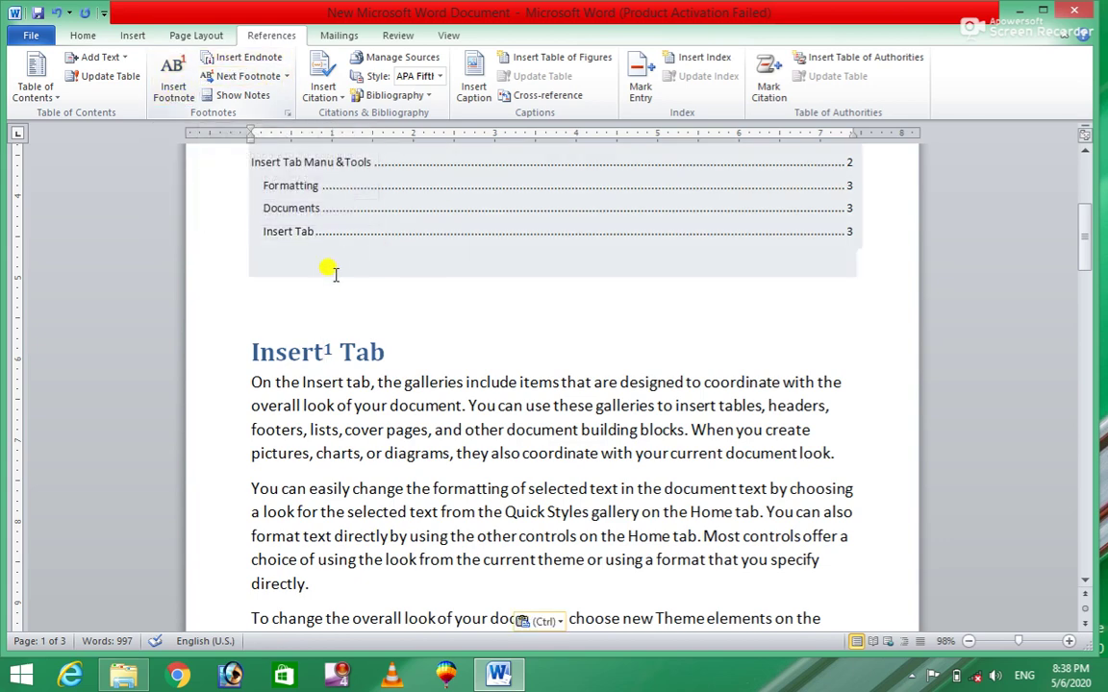
{"action": "left_click", "coordinate": [303, 285]}
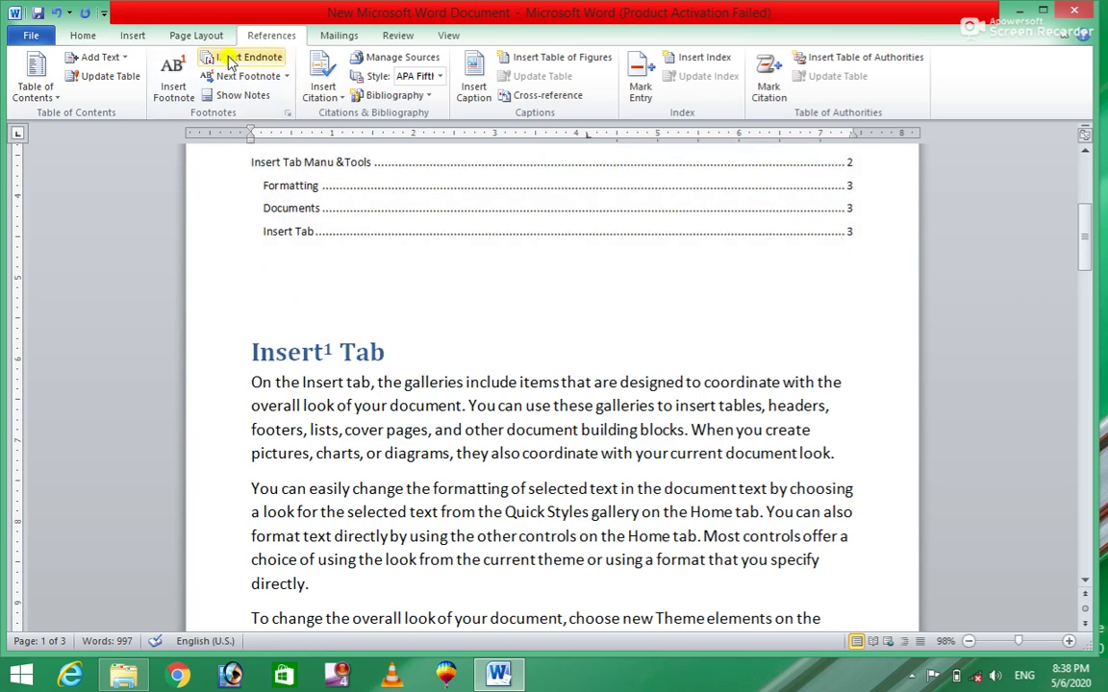
{"action": "left_click", "coordinate": [246, 64]}
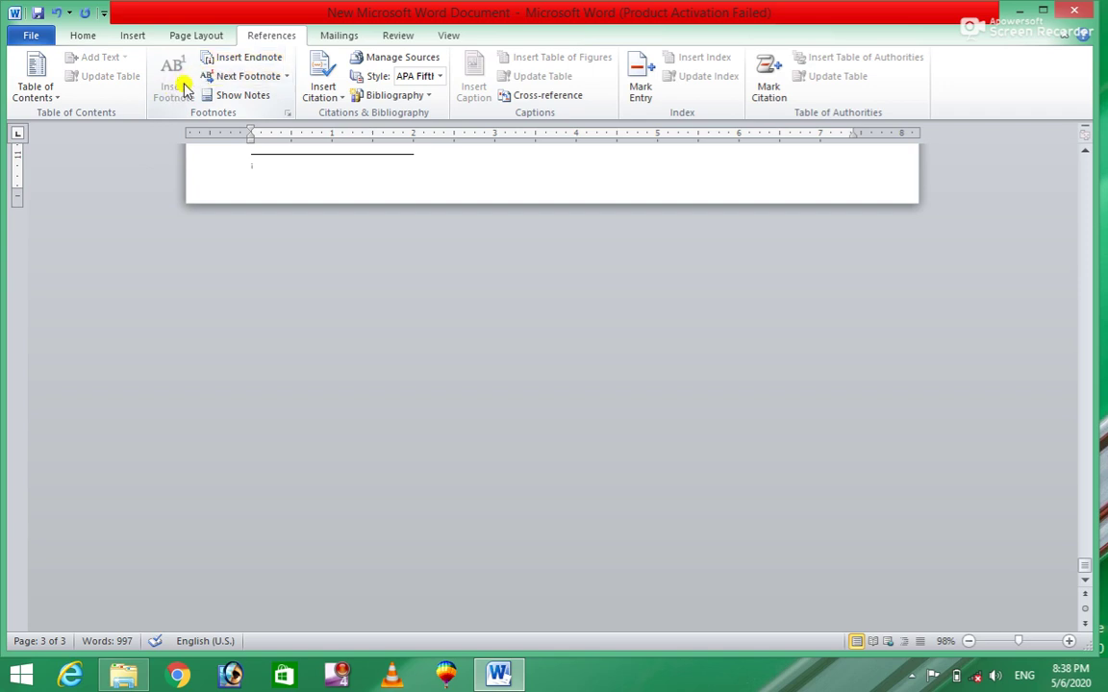
Step through the footnote references with Next Footnote until reaching footnote 3 at Insert Tab Tool.
{"action": "left_click", "coordinate": [285, 77]}
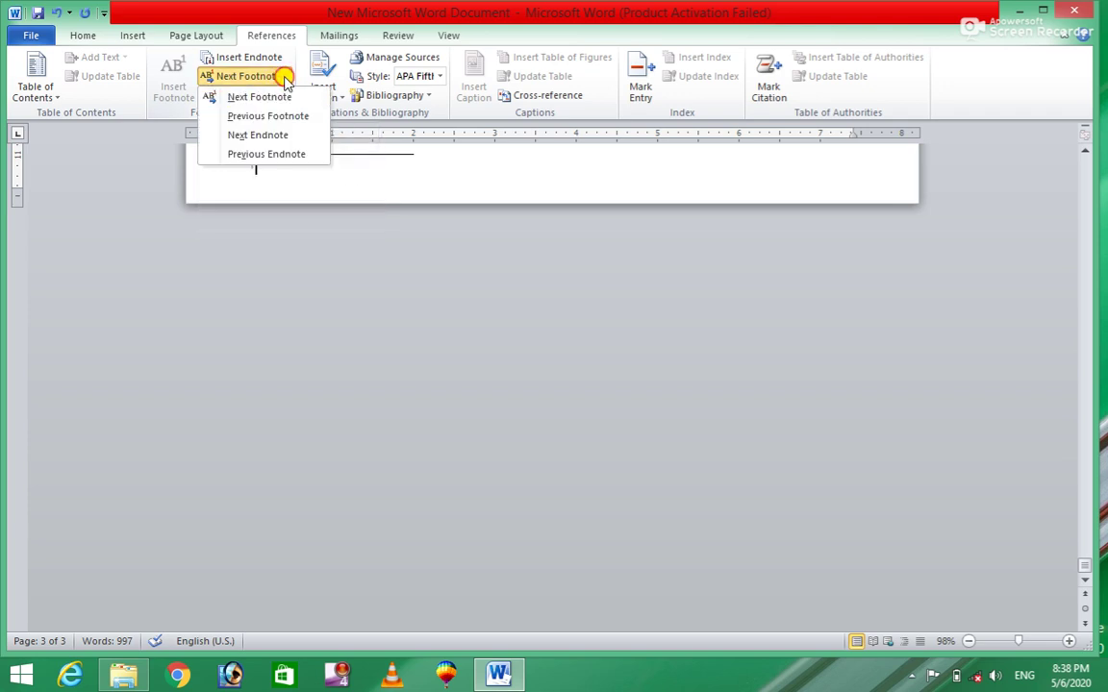
{"action": "left_click", "coordinate": [252, 96]}
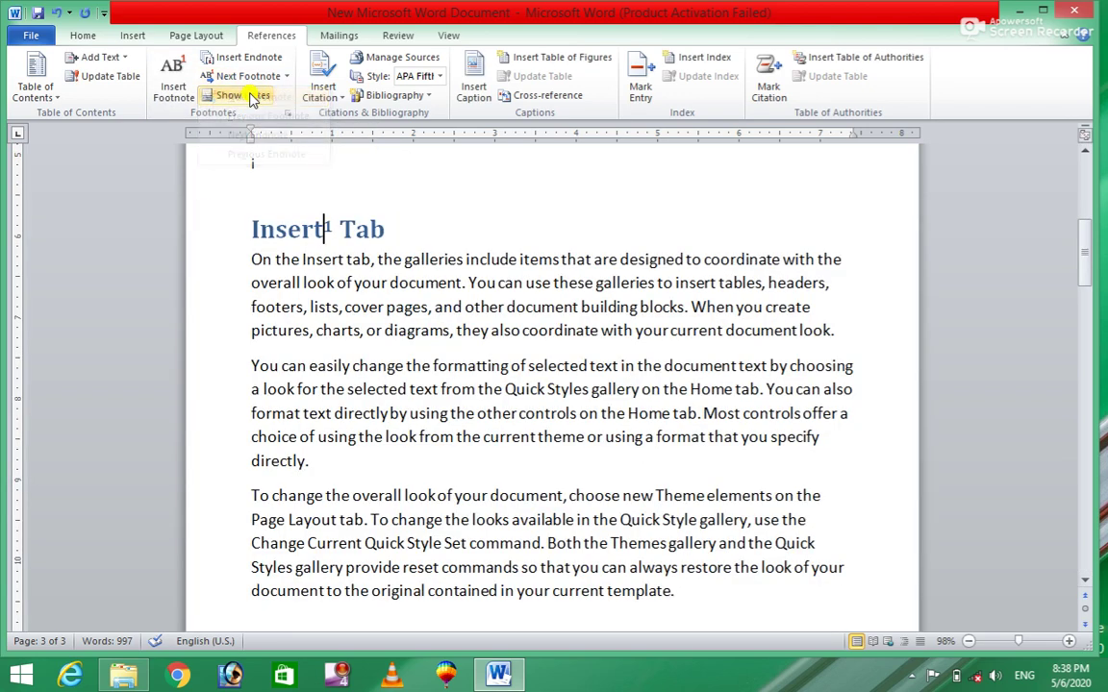
{"action": "left_click", "coordinate": [241, 81]}
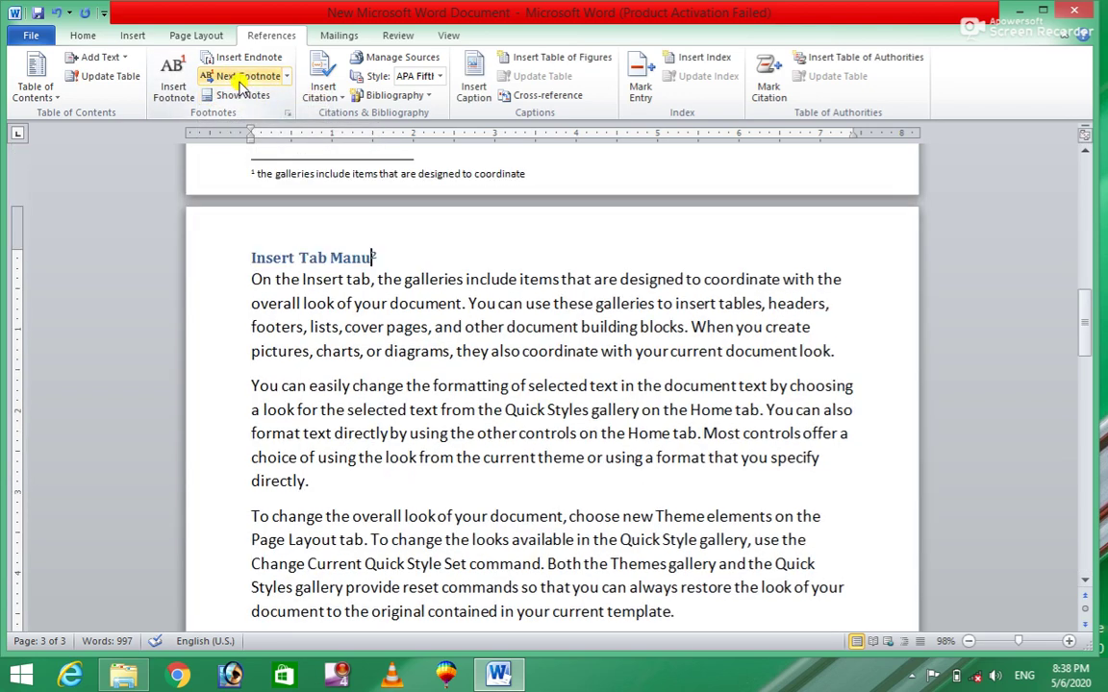
{"action": "left_click", "coordinate": [242, 82]}
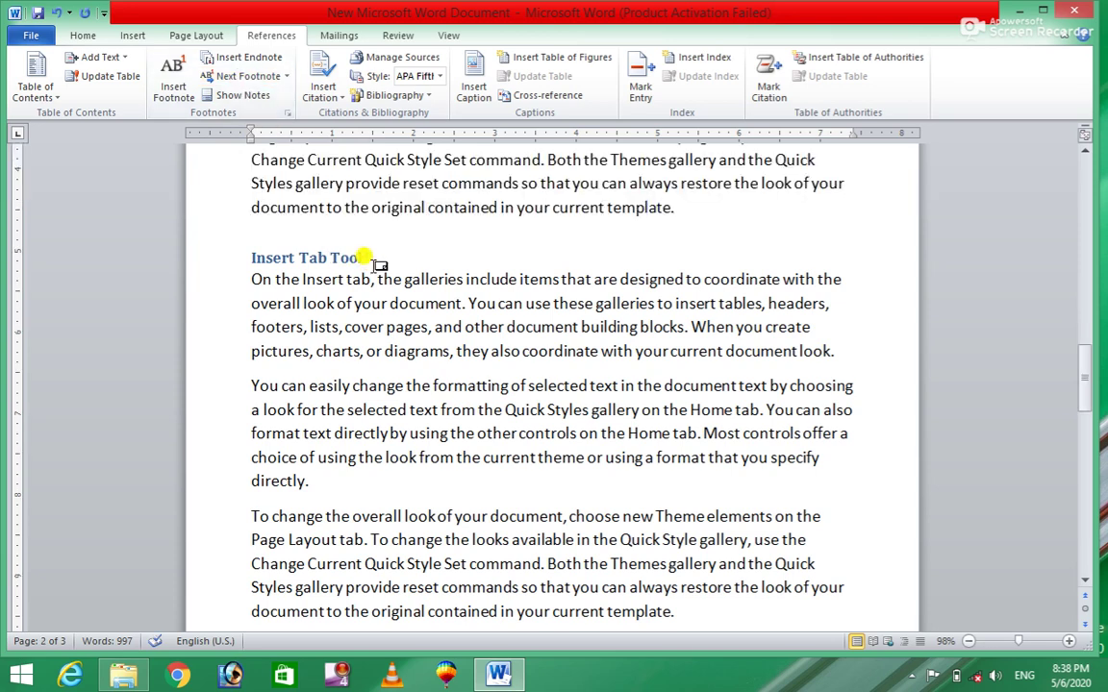
{"action": "mouse_move", "coordinate": [365, 258]}
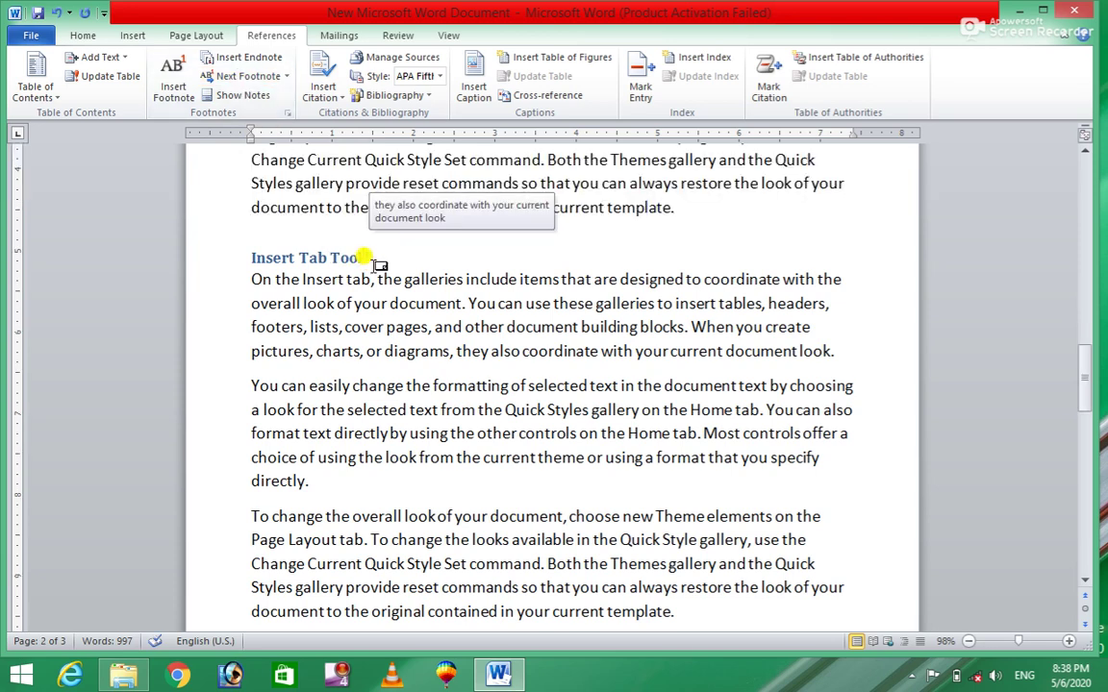
Show the footnote area at the bottom of the page.
{"action": "left_click", "coordinate": [244, 101]}
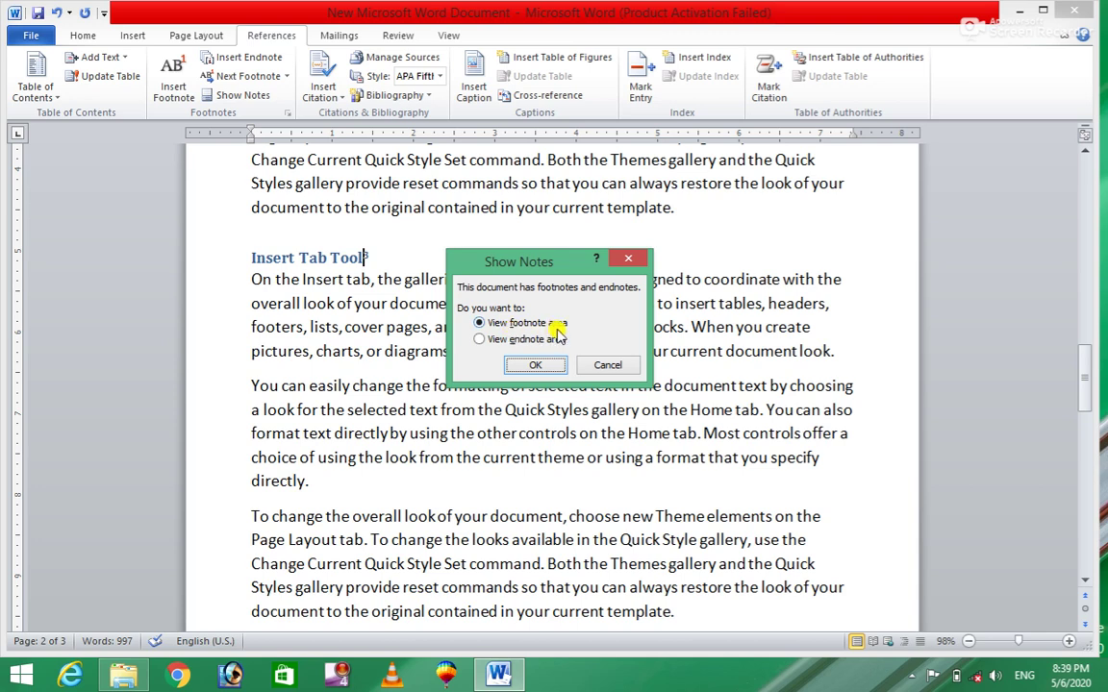
{"action": "left_click", "coordinate": [536, 365]}
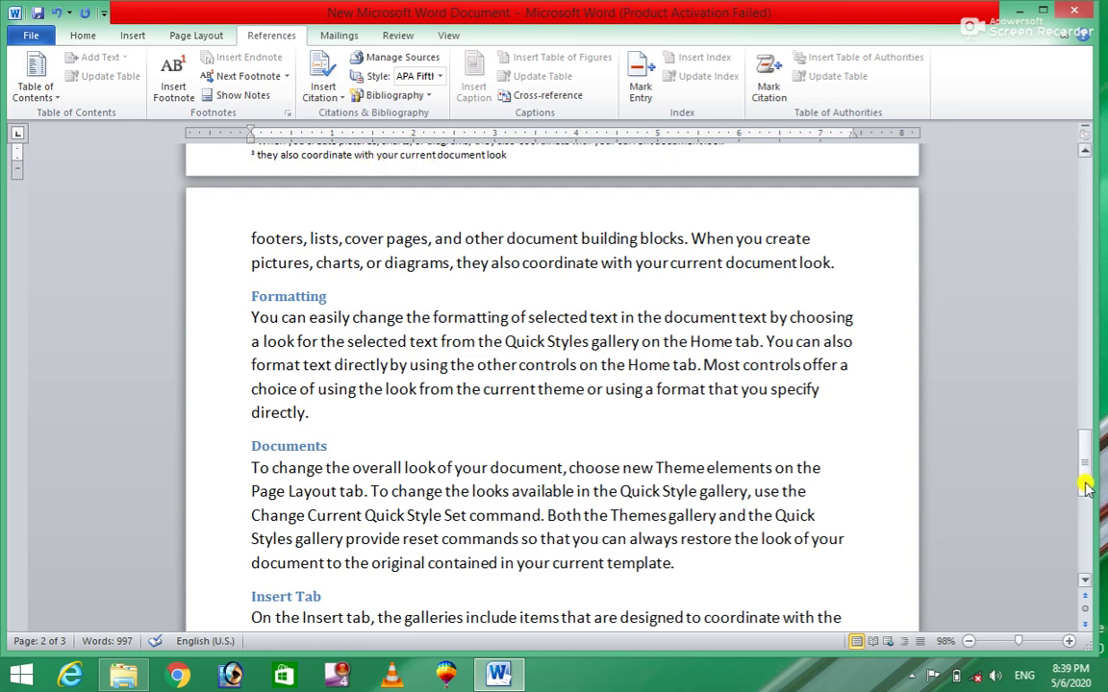
{"action": "left_click_drag", "start_coordinate": [1085, 487], "coordinate": [1085, 466]}
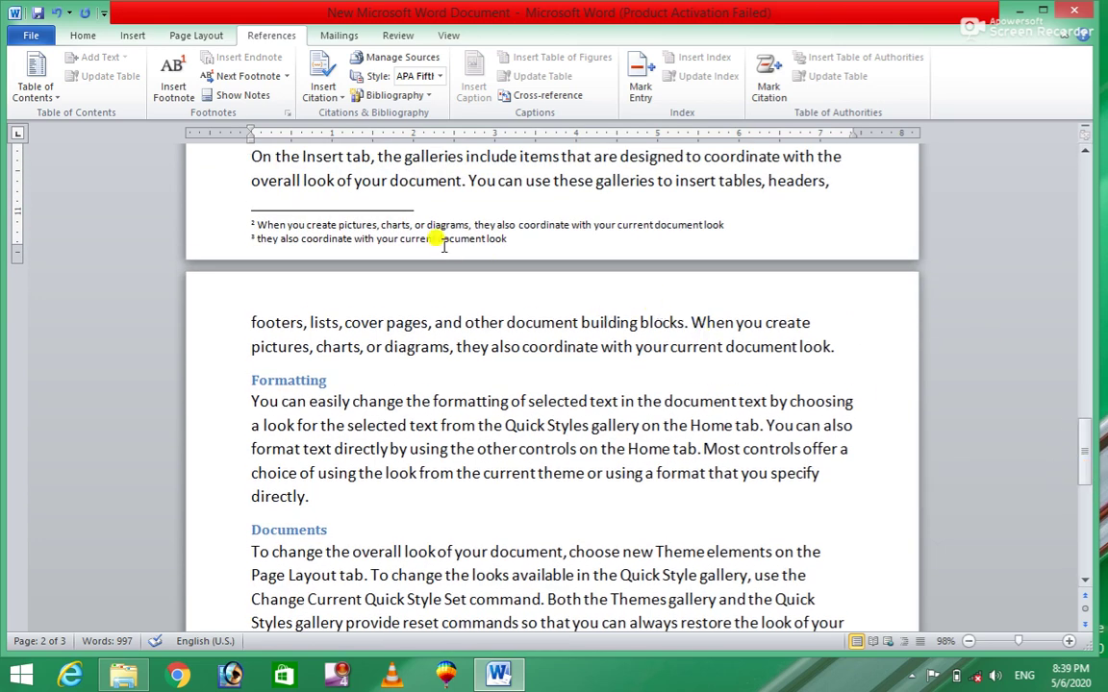
Return to footnote 3's reference, then go to the endnote area at the document's end.
{"action": "left_click", "coordinate": [252, 98]}
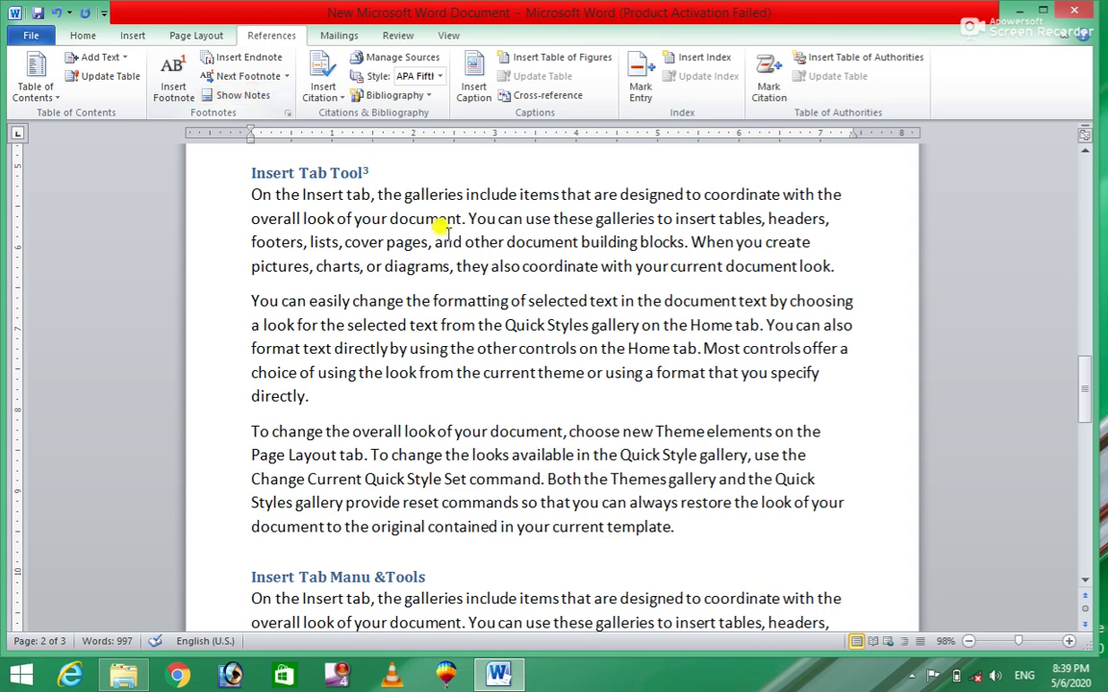
{"action": "left_click", "coordinate": [252, 100]}
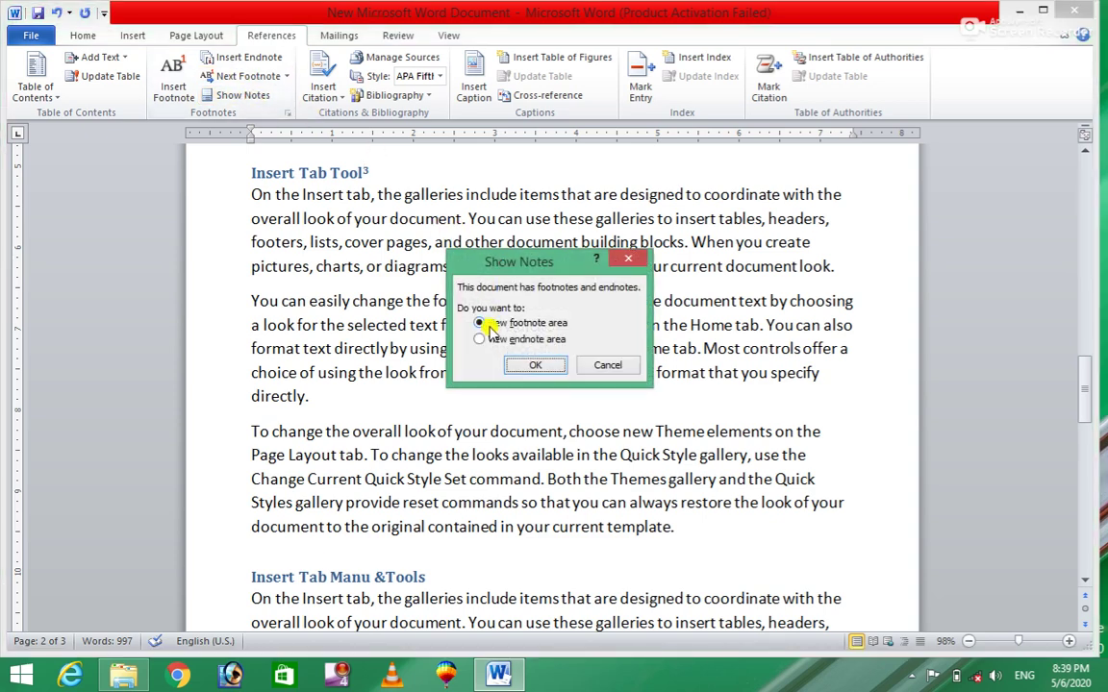
{"action": "left_click", "coordinate": [484, 343]}
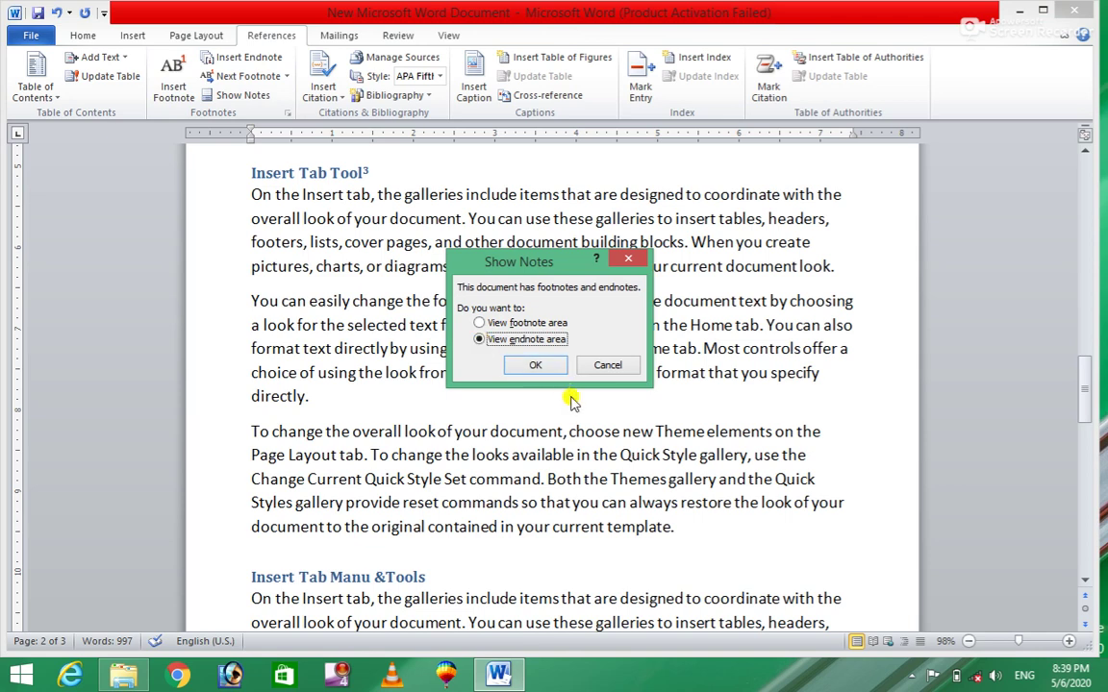
{"action": "left_click", "coordinate": [536, 367]}
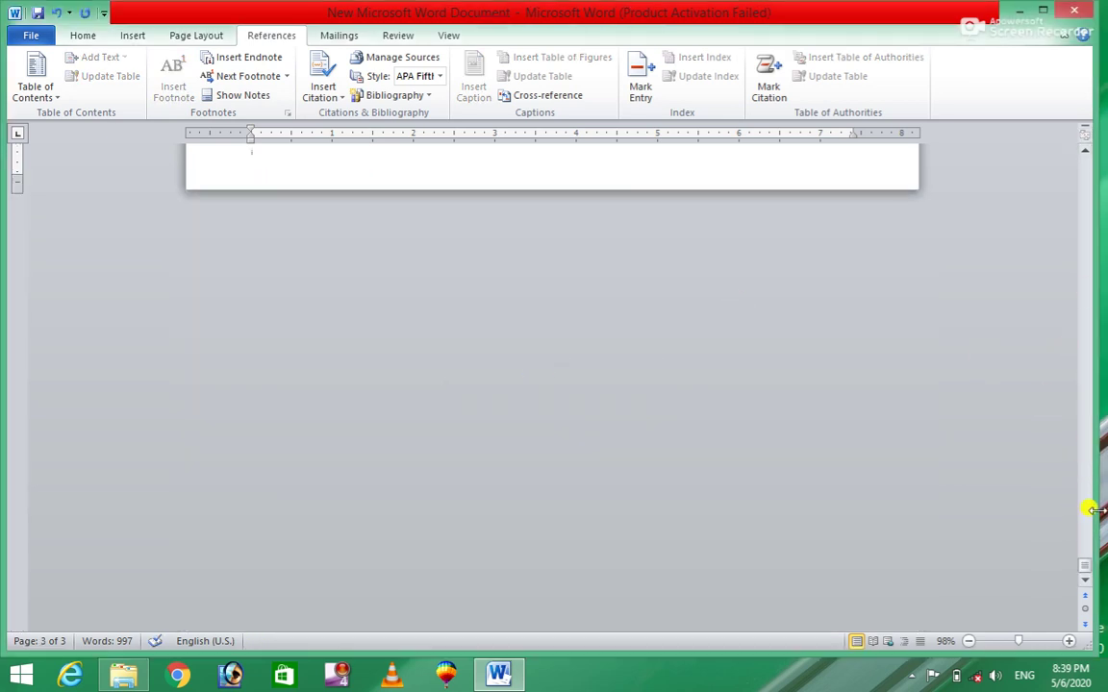
Scroll up from the endnotes and jump with Ctrl+Home to the Insert Tab heading on page 1.
{"action": "left_click_drag", "start_coordinate": [1081, 569], "coordinate": [1083, 538]}
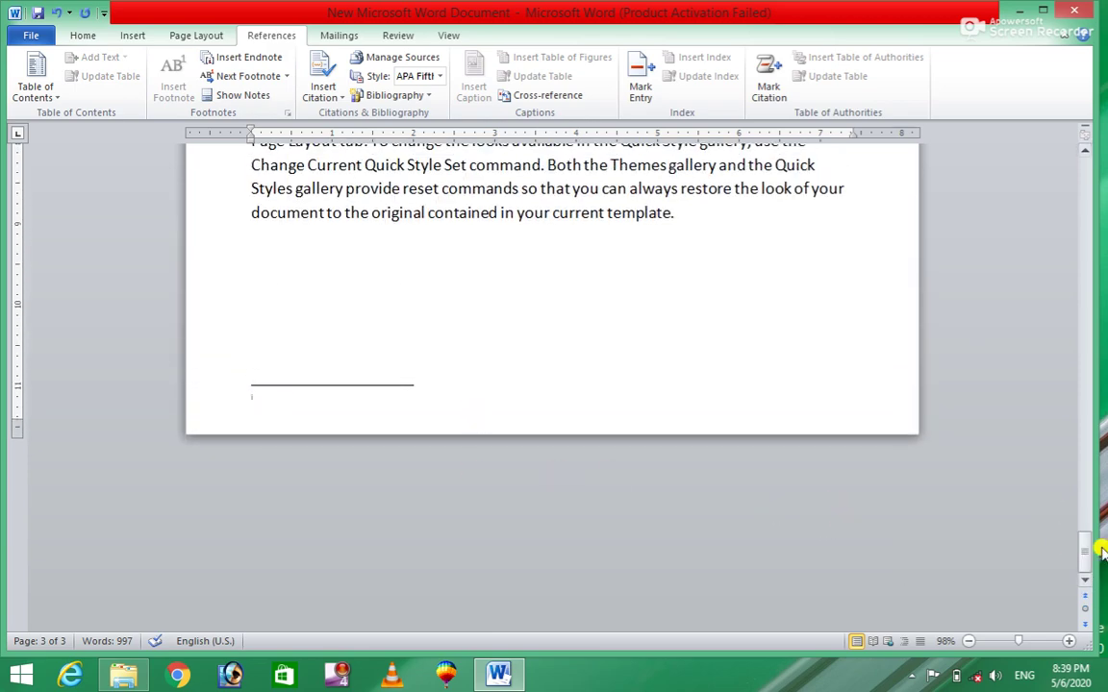
{"action": "left_click_drag", "start_coordinate": [1081, 554], "coordinate": [1080, 411]}
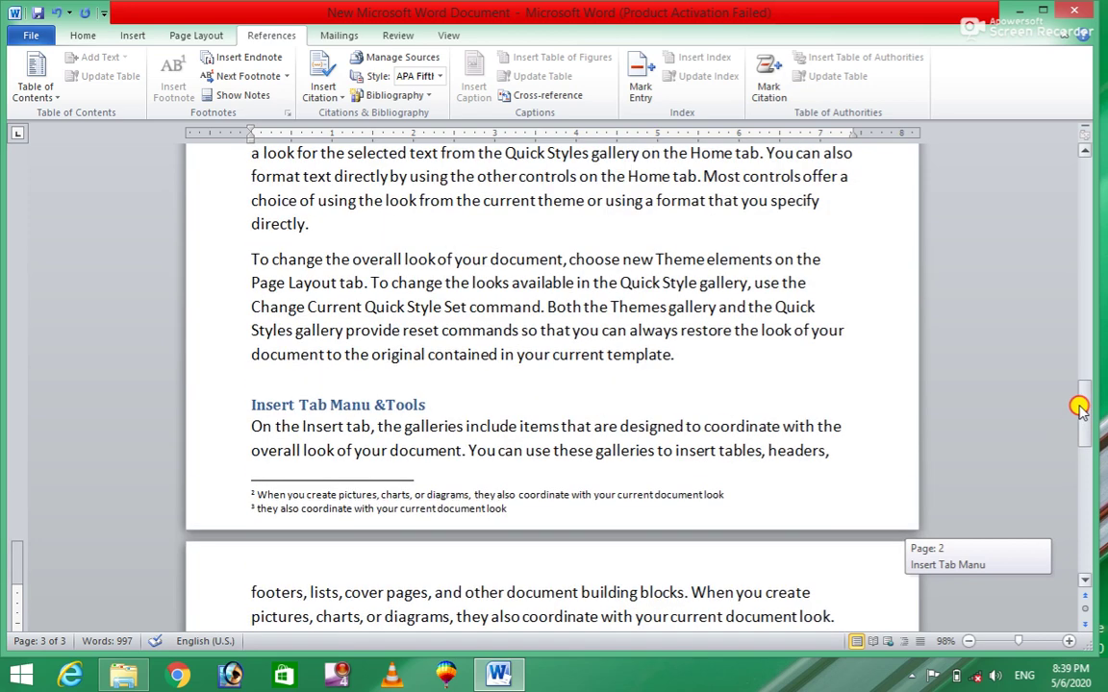
{"action": "key", "text": "ctrl+Home"}
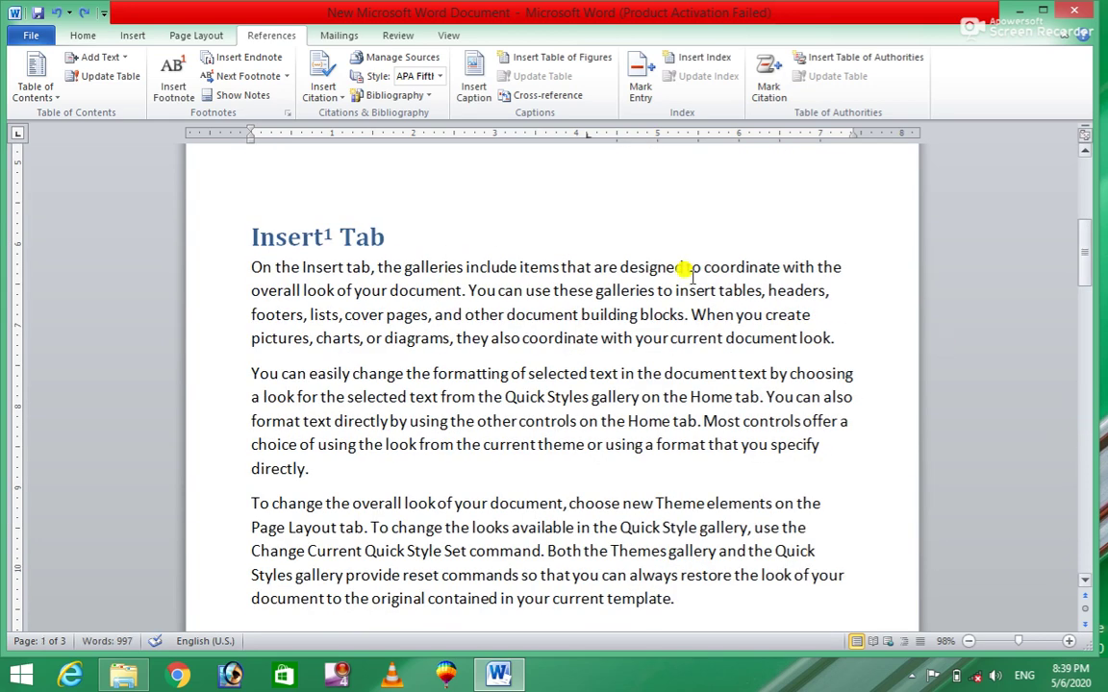